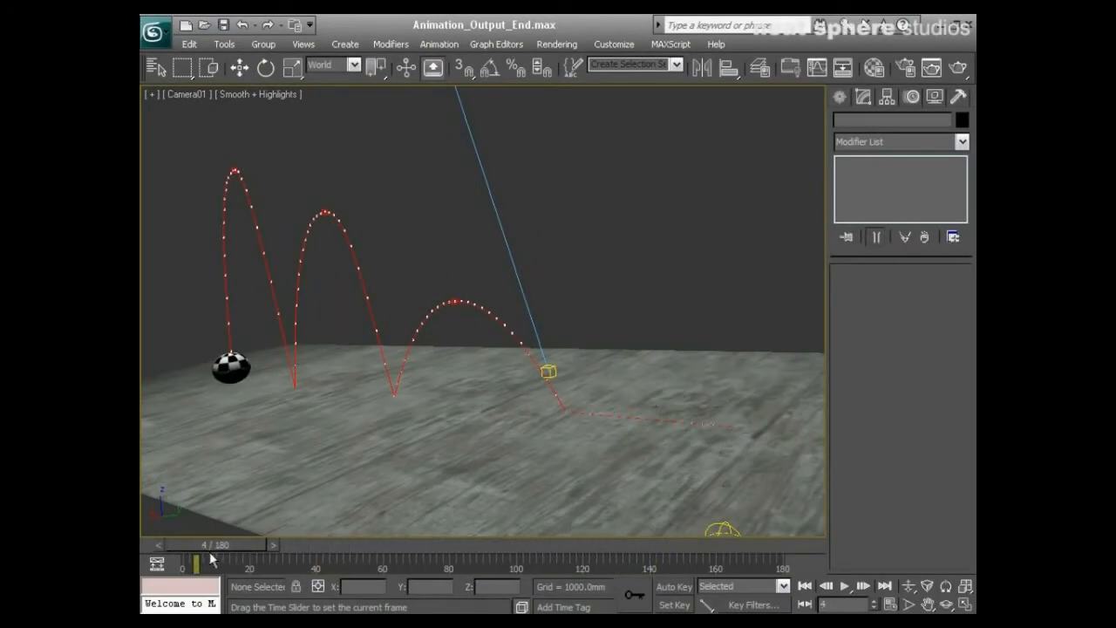
Play back the bouncing-ball animation, stop it, and scrub through the ball's bounces to review the motion.
{"action": "left_click", "coordinate": [844, 586]}
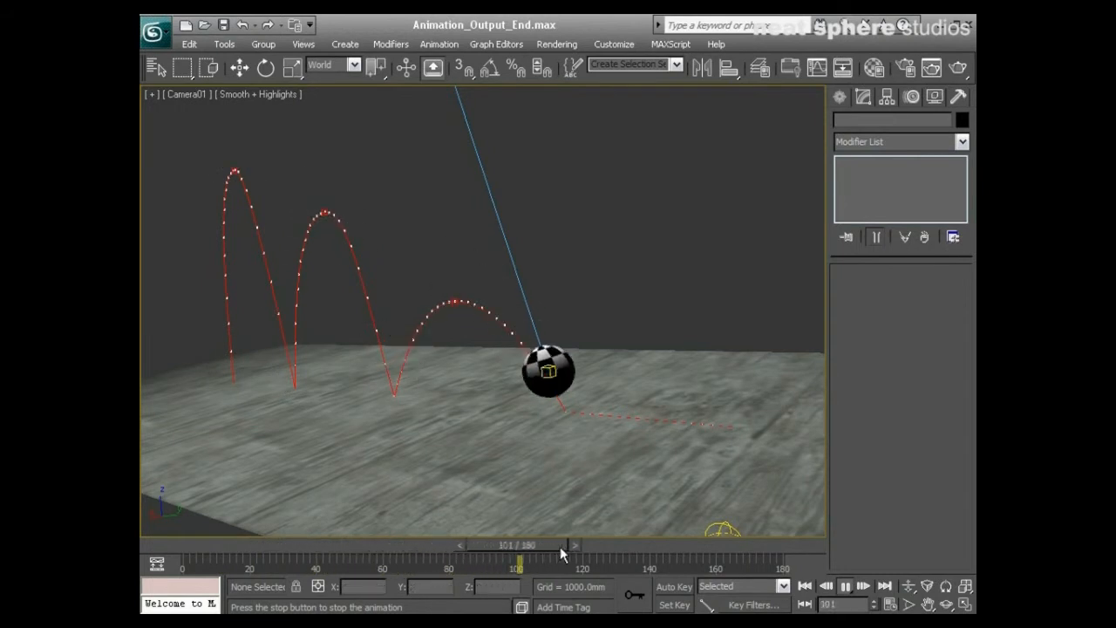
{"action": "left_click", "coordinate": [854, 592]}
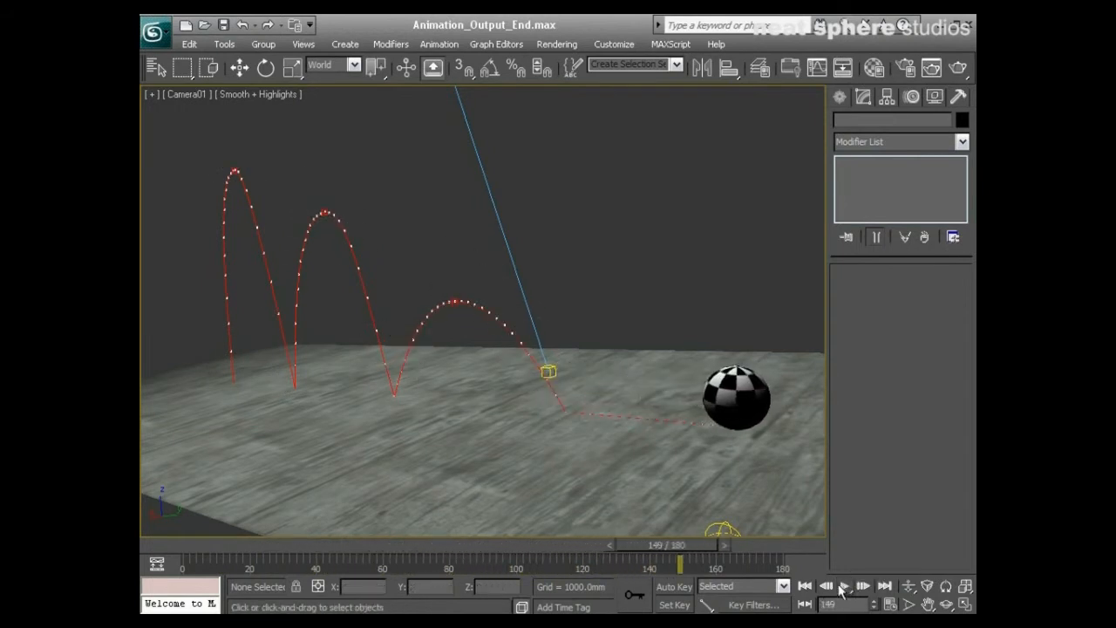
{"action": "left_click_drag", "start_coordinate": [659, 545], "coordinate": [363, 553]}
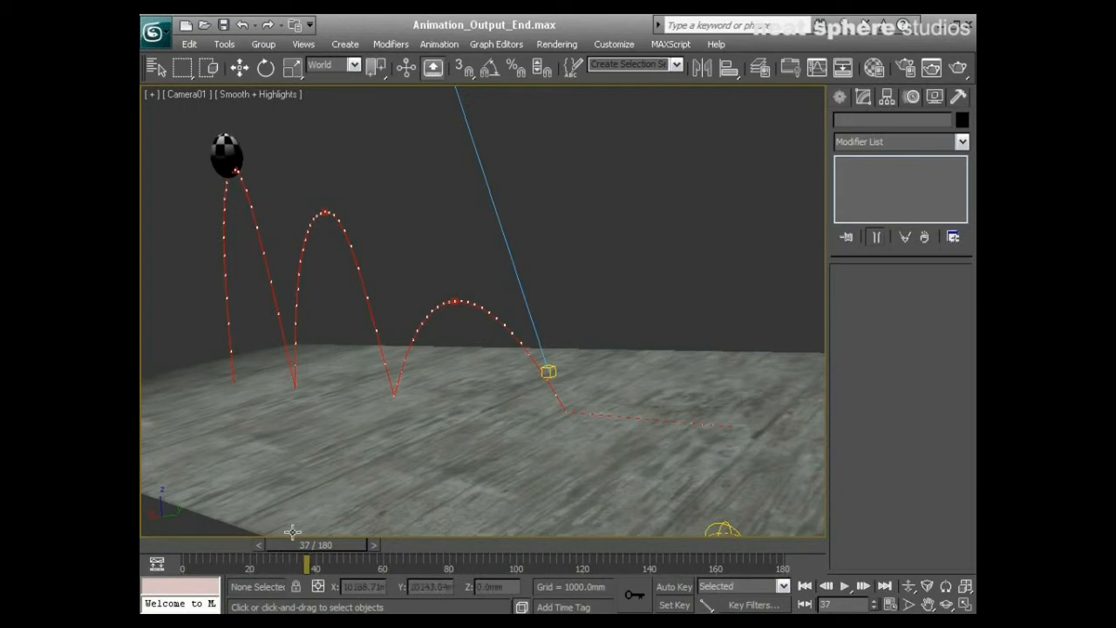
{"action": "left_click_drag", "start_coordinate": [327, 544], "coordinate": [492, 546]}
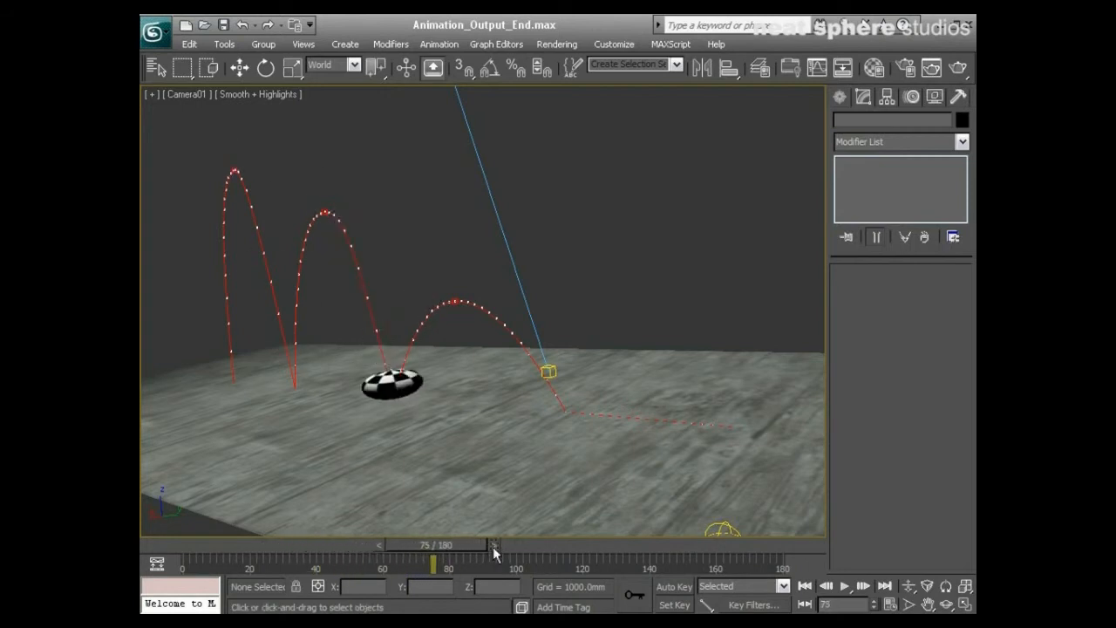
Move the animation back to frame 66.
{"action": "left_click", "coordinate": [369, 541]}
{"action": "left_click", "coordinate": [369, 541]}
{"action": "left_click", "coordinate": [367, 541]}
{"action": "left_click_drag", "start_coordinate": [367, 542], "coordinate": [347, 542]}
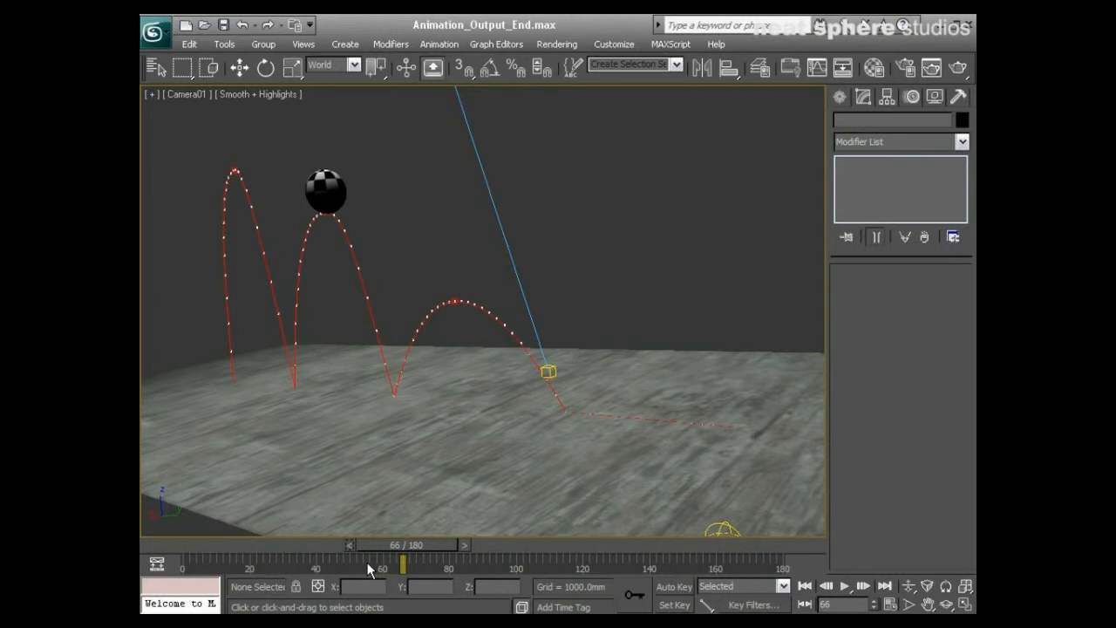
Step the animation back eight single frames, and forward four to reach frame 62.
{"action": "key", "text": "comma"}
{"action": "key", "text": "comma"}
{"action": "key", "text": "comma"}
{"action": "key", "text": "comma"}
{"action": "key", "text": "comma"}
{"action": "key", "text": "comma"}
{"action": "key", "text": "comma"}
{"action": "key", "text": "comma"}
{"action": "key", "text": "period"}
{"action": "key", "text": "period"}
{"action": "key", "text": "period"}
{"action": "key", "text": "period"}
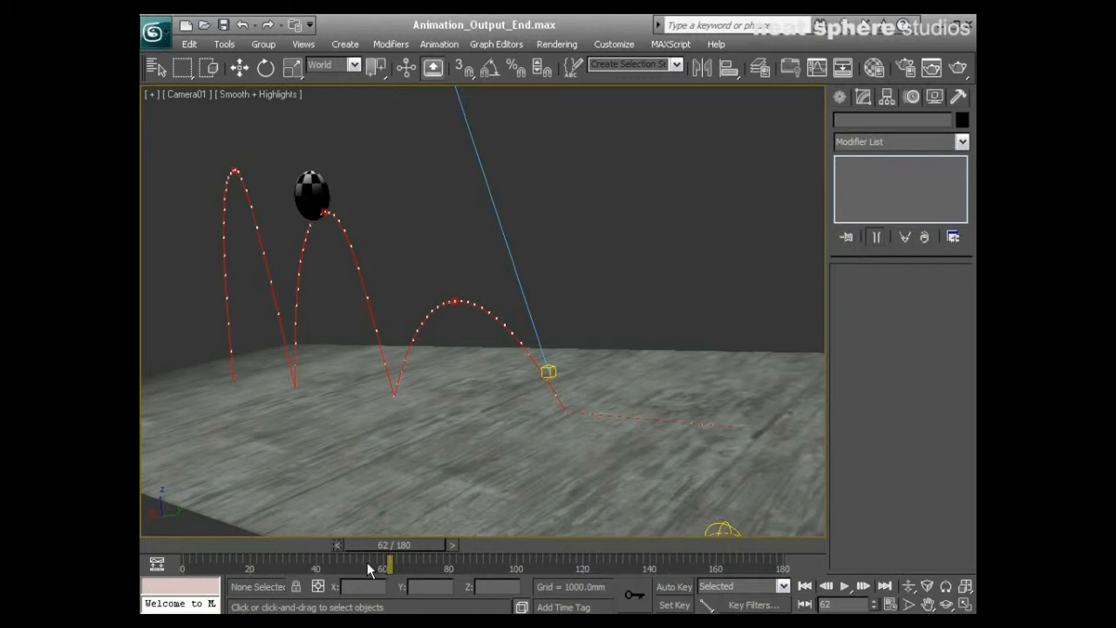
Start and stop the animation playback twice from the current frame.
{"action": "key", "text": "slash"}
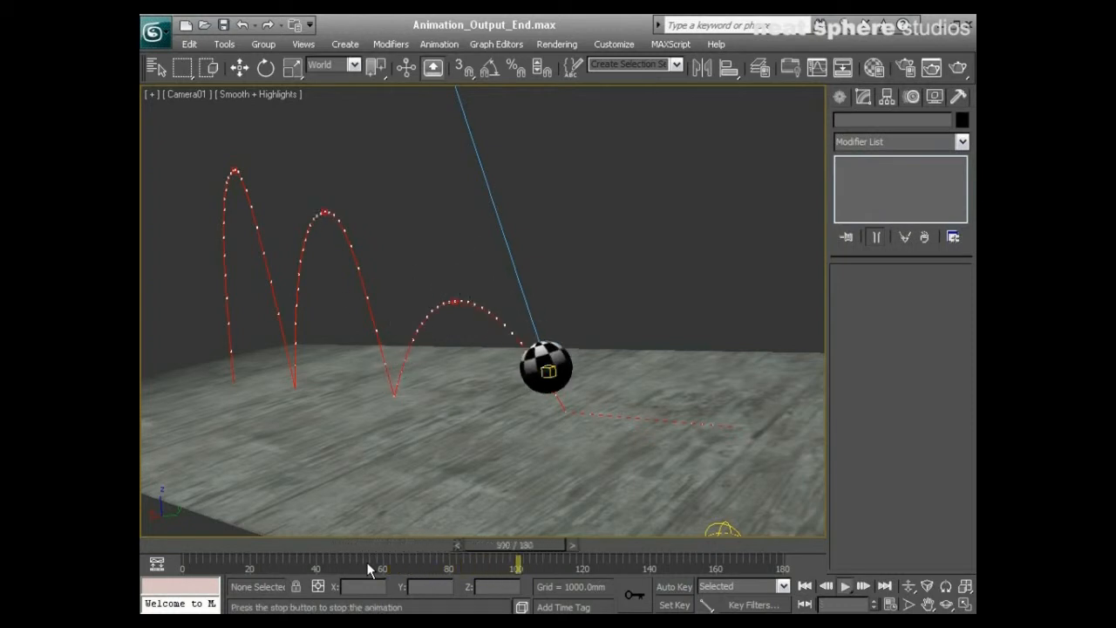
{"action": "key", "text": "slash"}
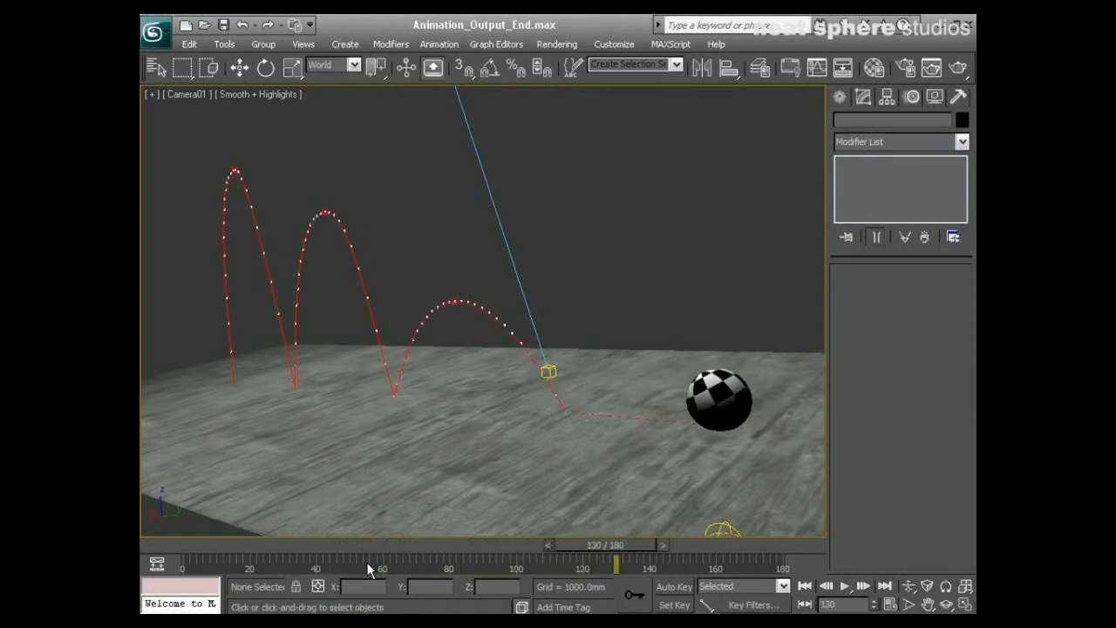
{"action": "key", "text": "slash"}
{"action": "key", "text": "slash"}
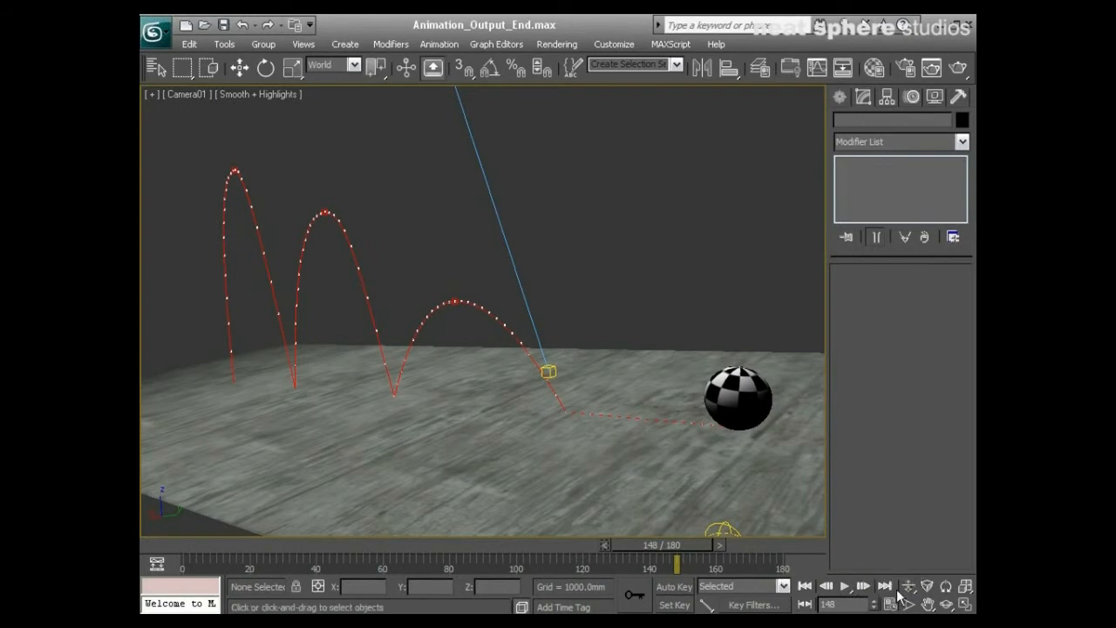
Play the animation past its loop point, stop it, and return to frame 0.
{"action": "left_click", "coordinate": [845, 591]}
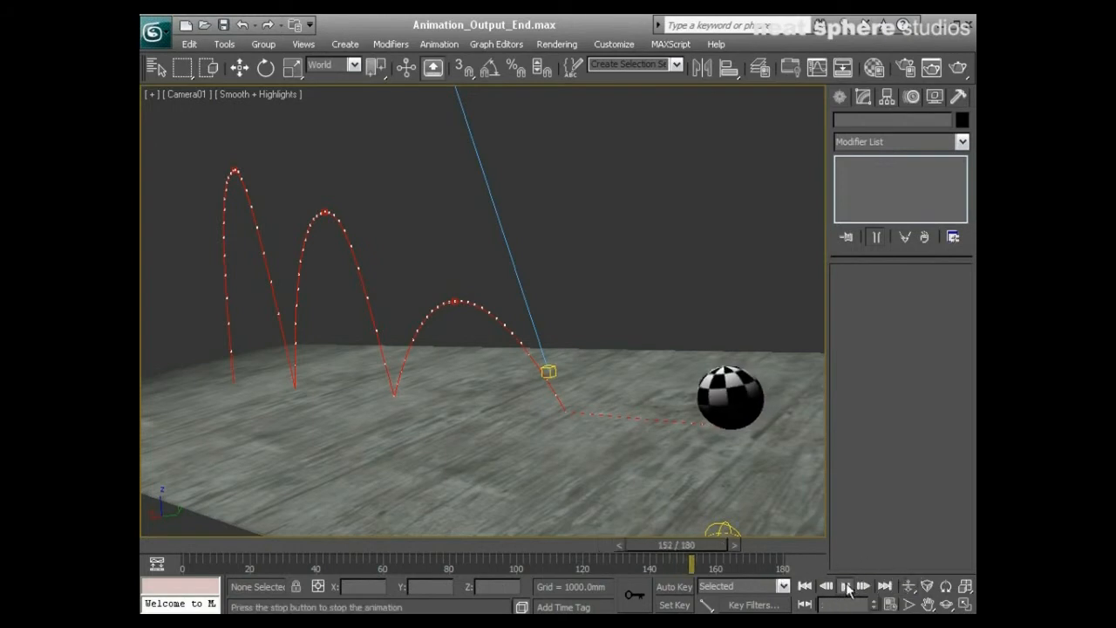
{"action": "left_click", "coordinate": [845, 590]}
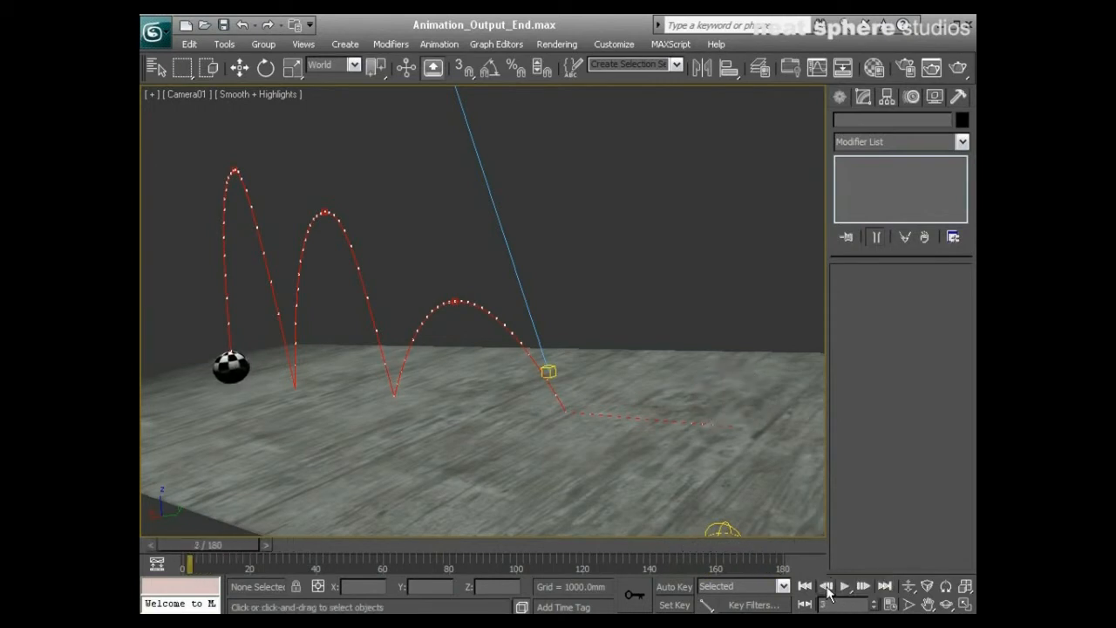
{"action": "left_click", "coordinate": [805, 586]}
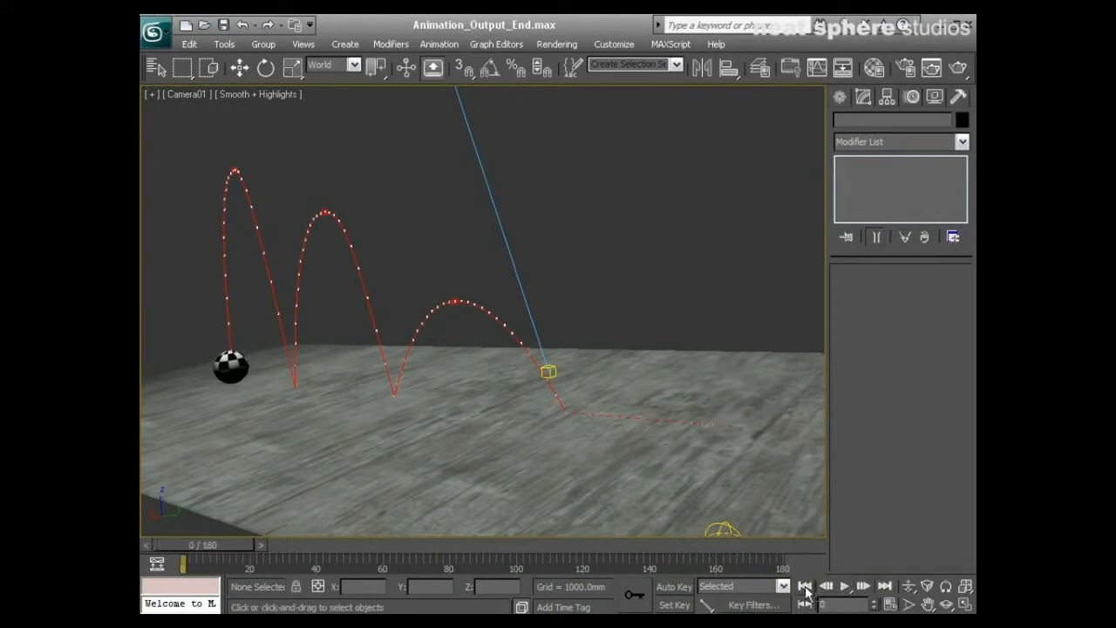
Switch playback to Play Selected and play the animation twice with no object selected.
{"action": "left_click", "coordinate": [853, 596]}
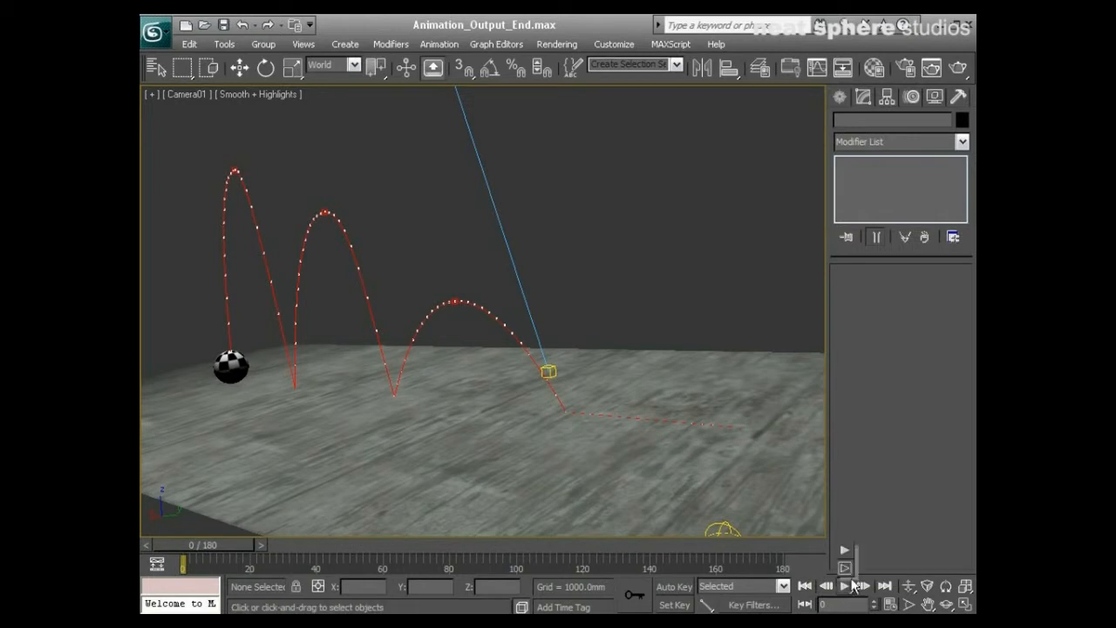
{"action": "left_click", "coordinate": [849, 592]}
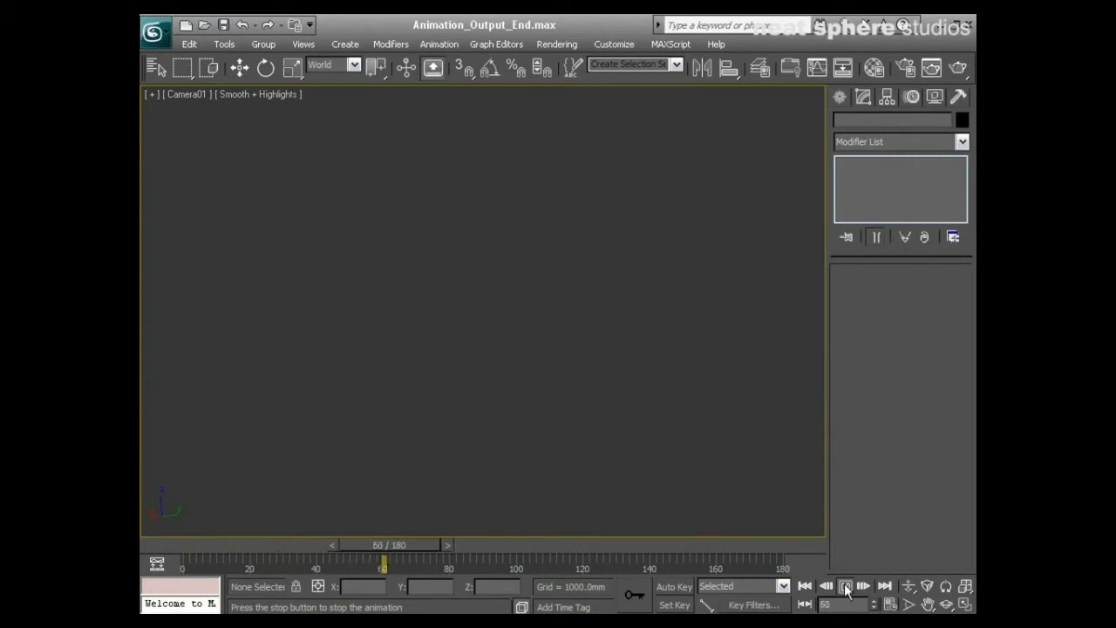
{"action": "left_click", "coordinate": [845, 590]}
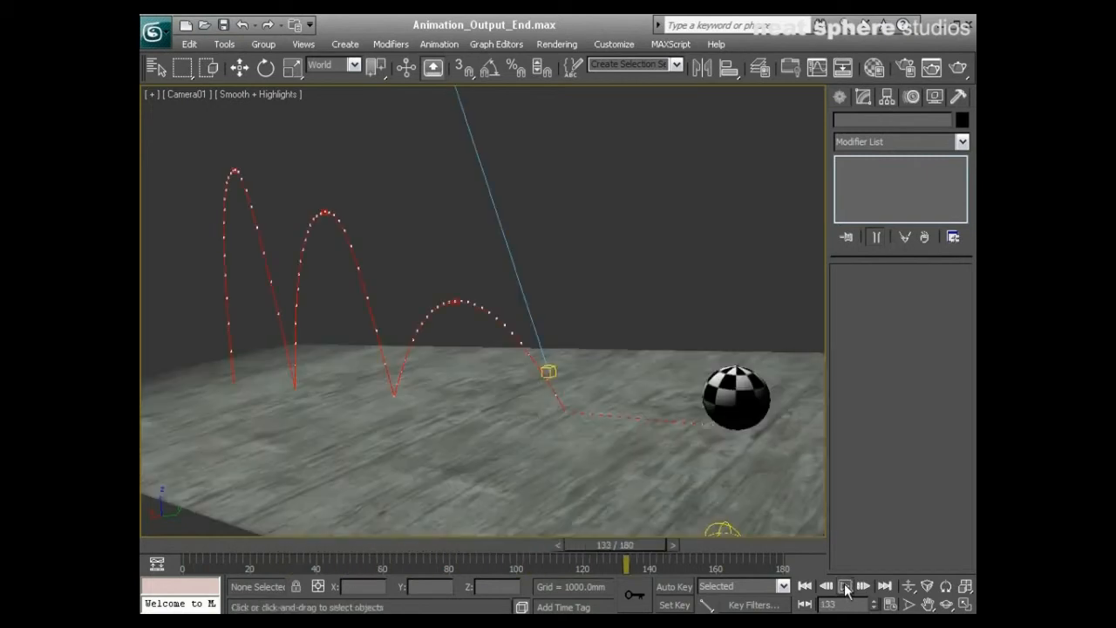
{"action": "left_click", "coordinate": [845, 590]}
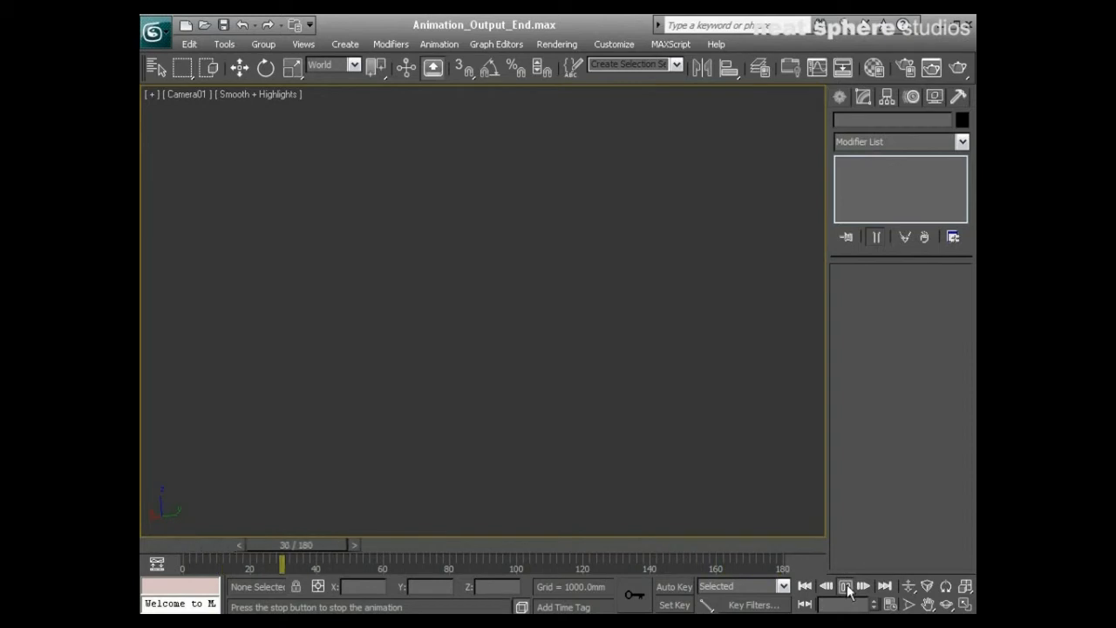
{"action": "left_click", "coordinate": [847, 590]}
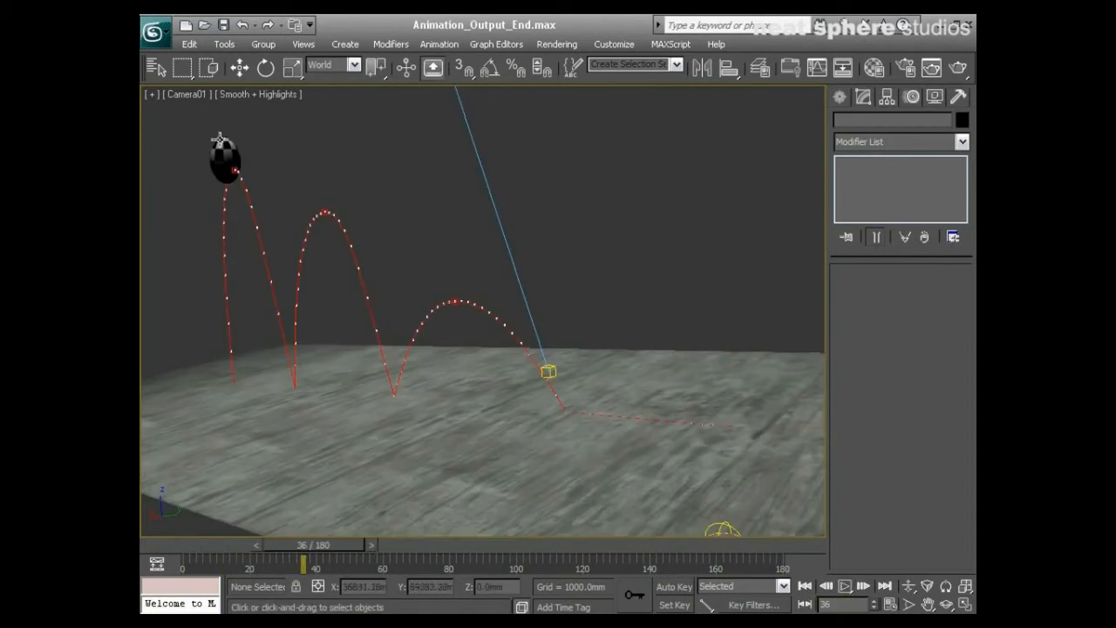
Select the checkered ball, play back only that object, and switch to normal playback of the whole scene.
{"action": "left_click", "coordinate": [222, 141]}
{"action": "left_click", "coordinate": [846, 588]}
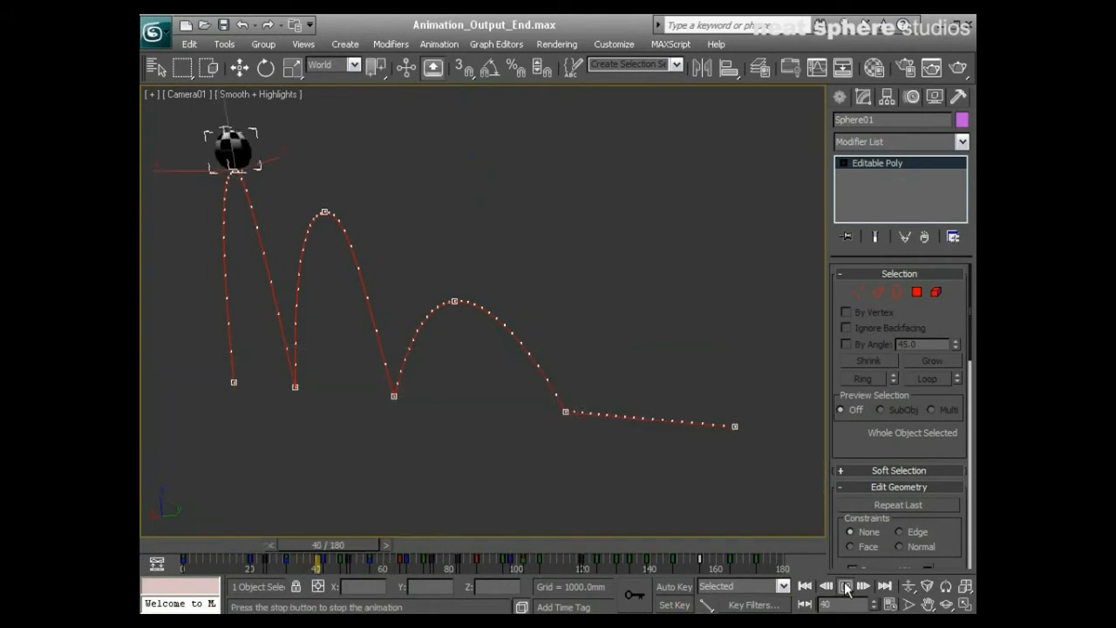
{"action": "left_click", "coordinate": [845, 588]}
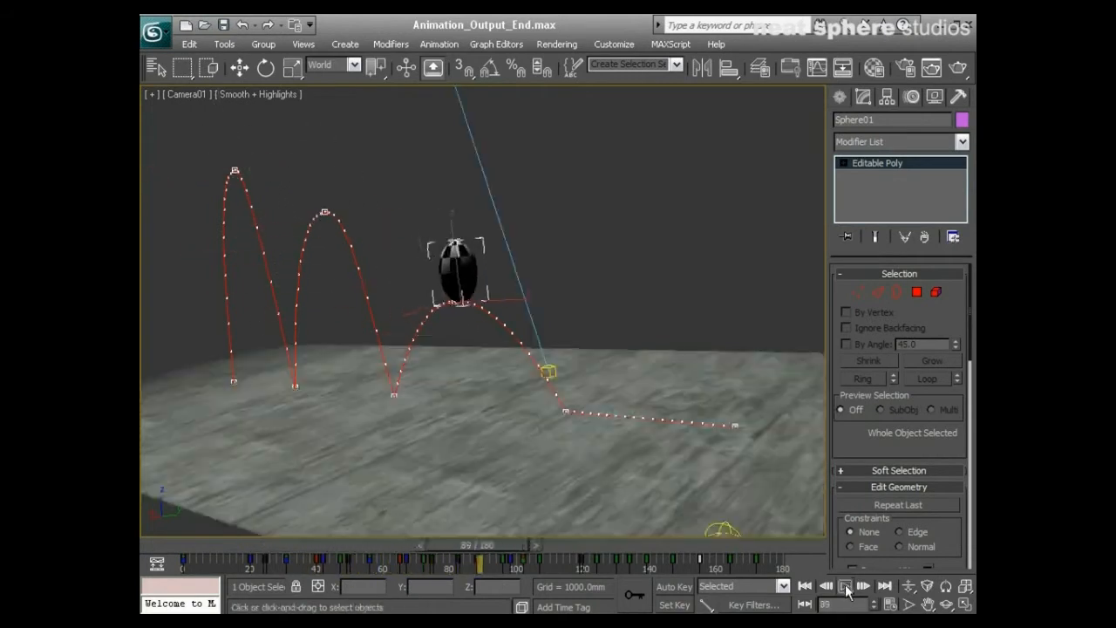
{"action": "left_click", "coordinate": [846, 587]}
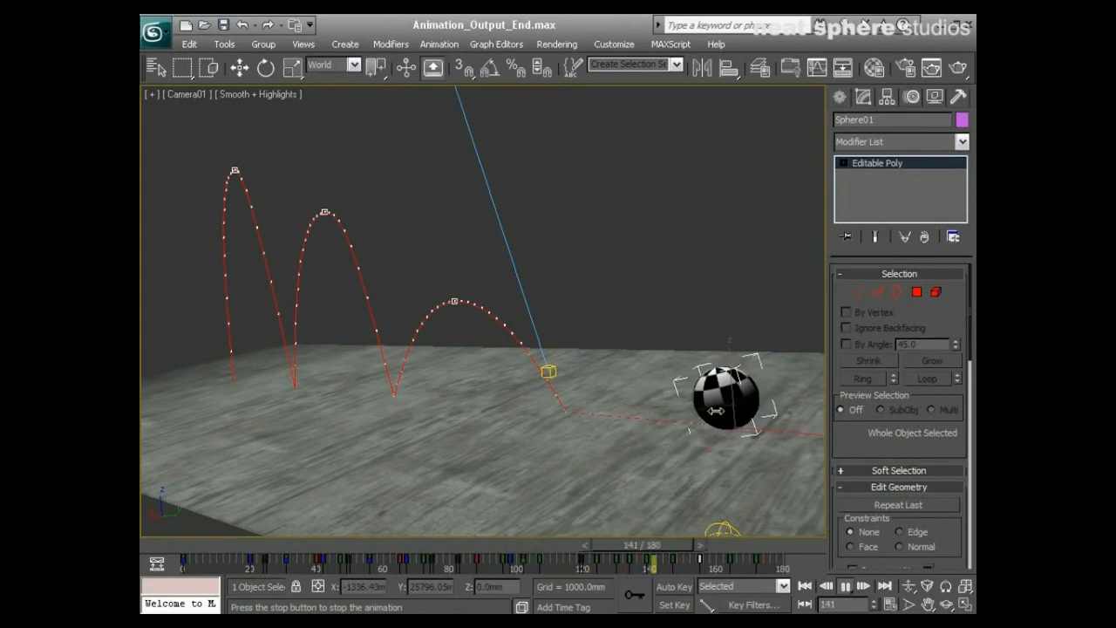
{"action": "left_click", "coordinate": [846, 588]}
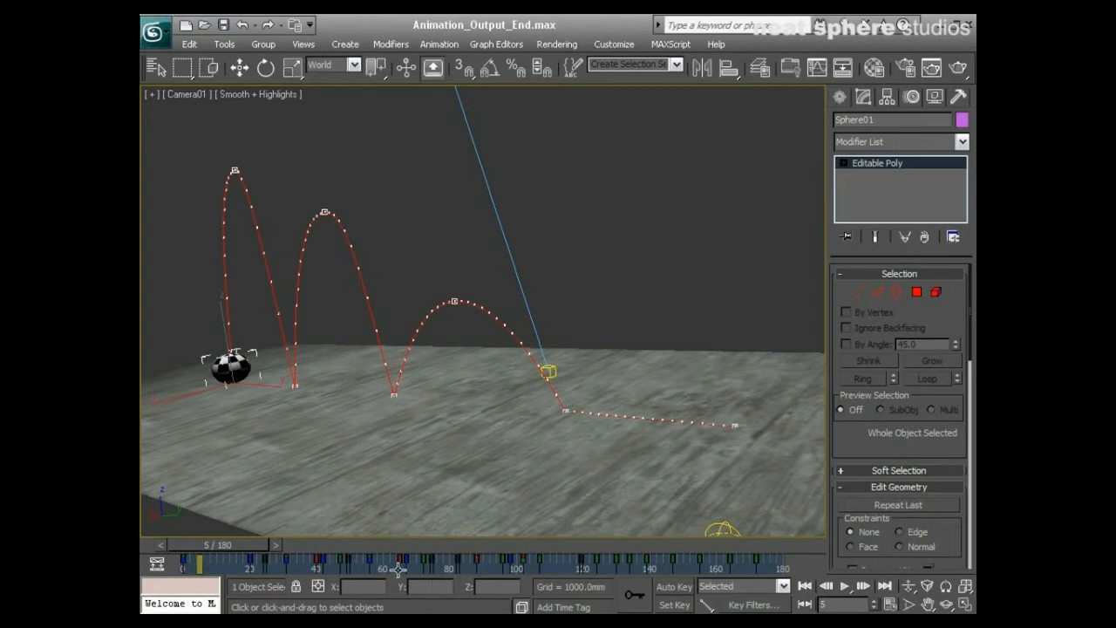
Scrub the ball's squash and takeoff between frames 0 and 28 to examine its keyed poses.
{"action": "left_click_drag", "start_coordinate": [251, 543], "coordinate": [209, 542]}
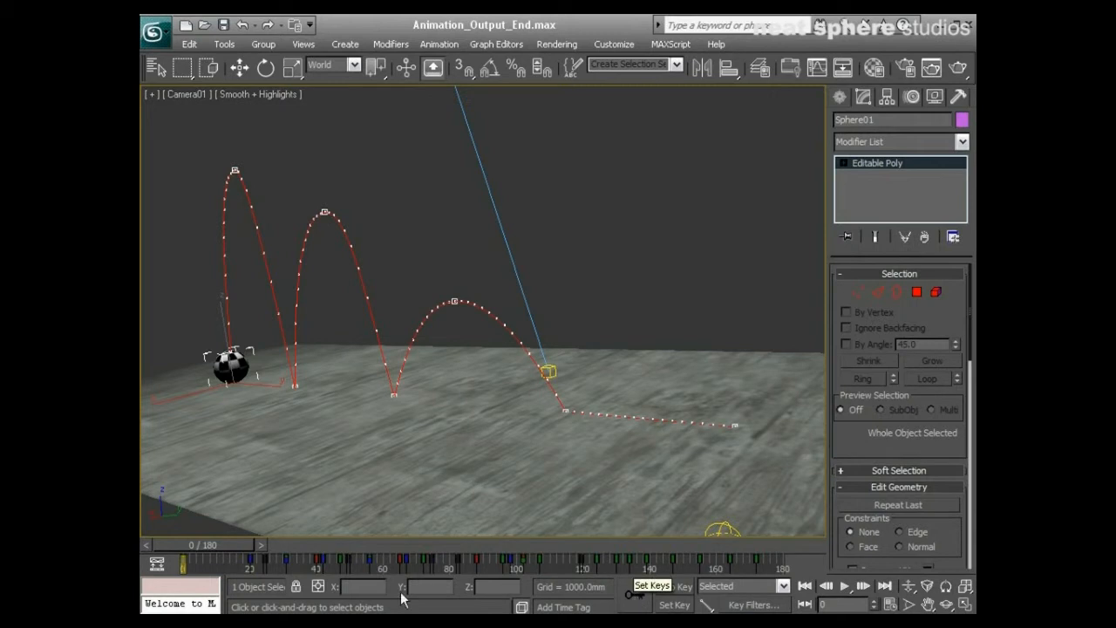
{"action": "left_click_drag", "start_coordinate": [204, 548], "coordinate": [240, 545]}
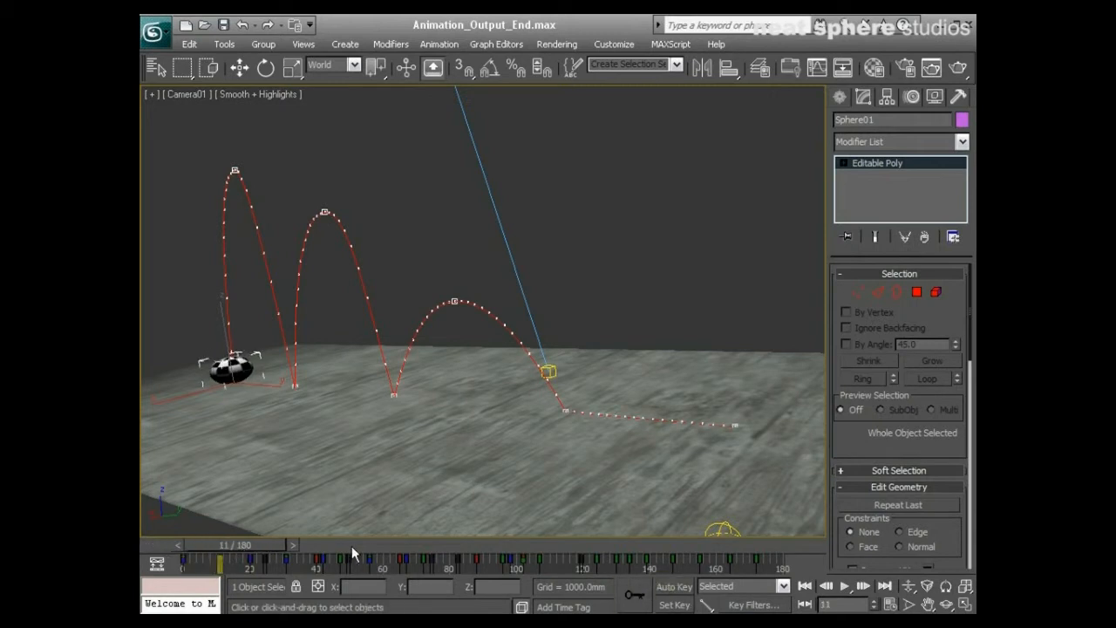
{"action": "left_click_drag", "start_coordinate": [286, 546], "coordinate": [268, 544]}
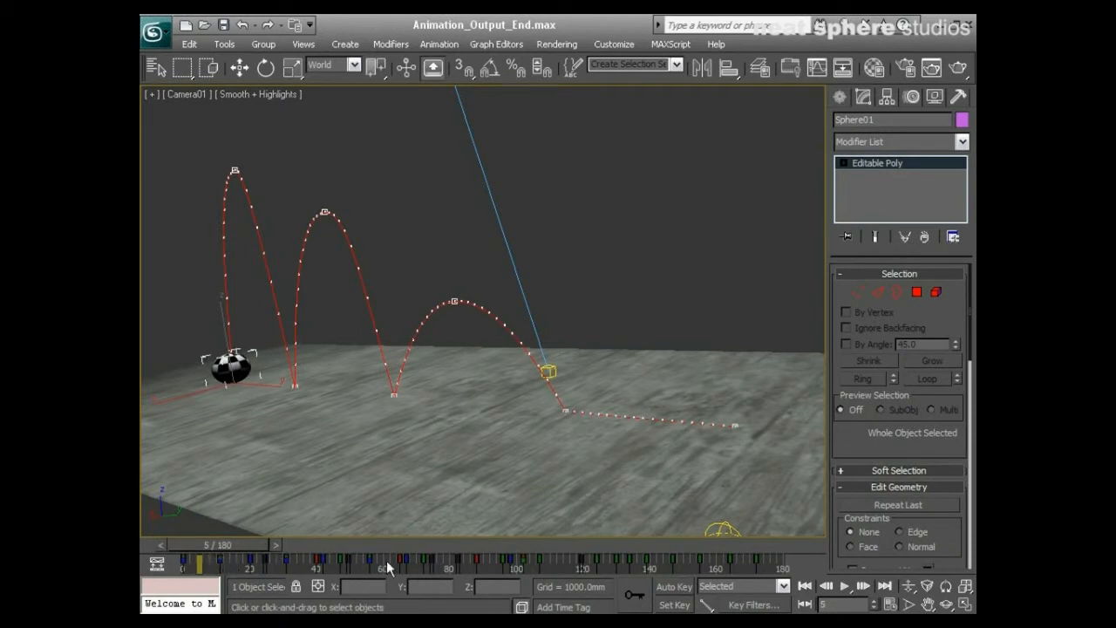
{"action": "left_click_drag", "start_coordinate": [232, 548], "coordinate": [307, 554]}
Turn on Auto Key, move to frame 34, and turn Auto Key off again.
{"action": "left_click", "coordinate": [674, 587]}
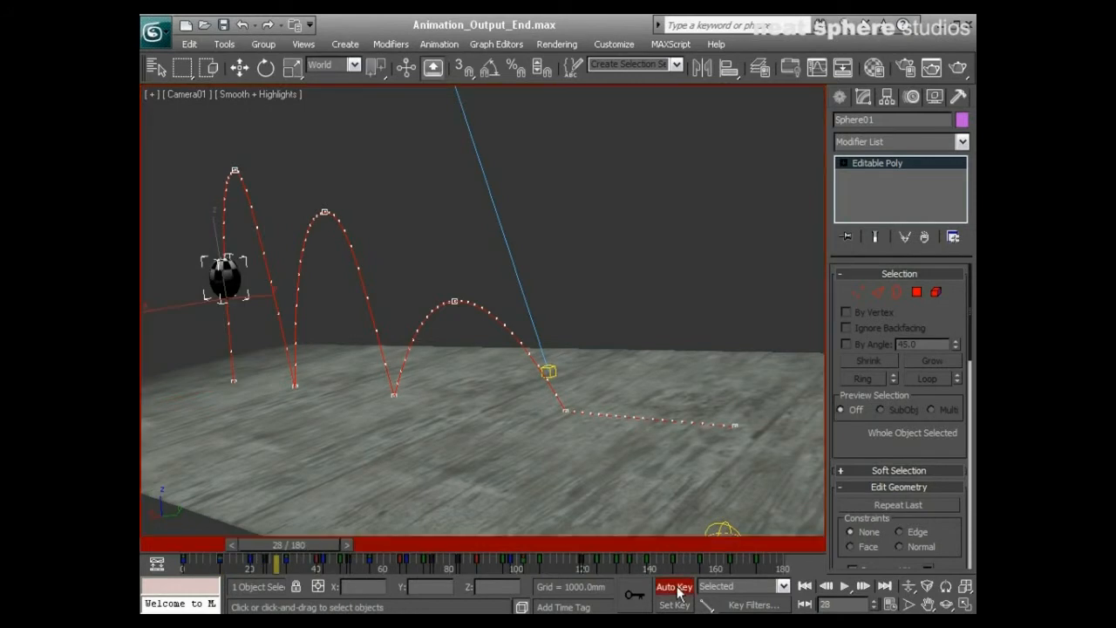
{"action": "left_click_drag", "start_coordinate": [295, 555], "coordinate": [317, 555]}
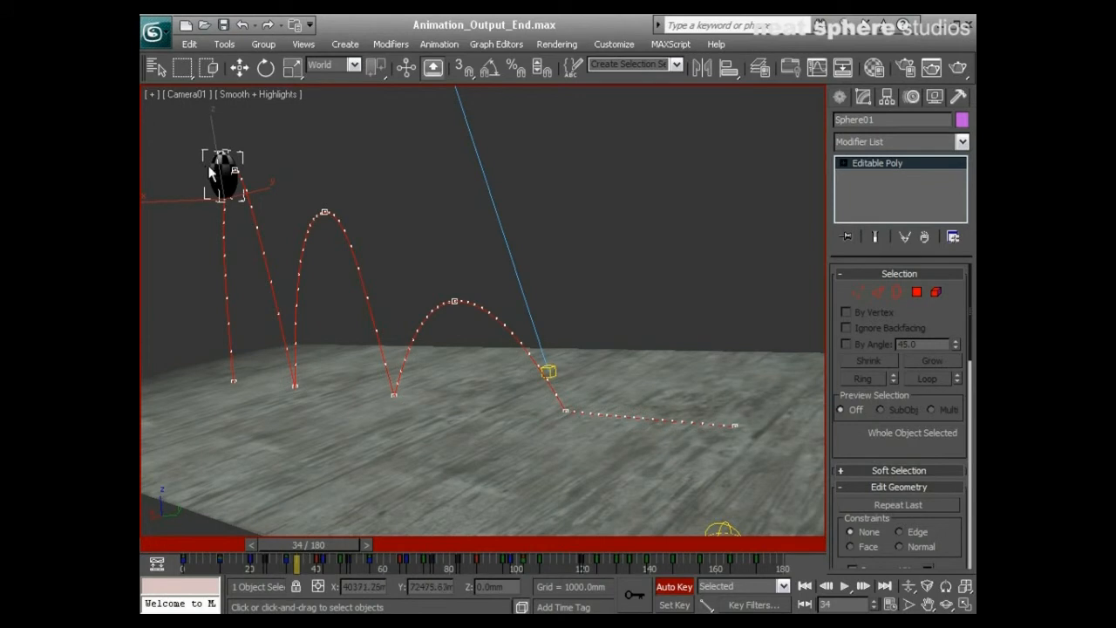
{"action": "left_click", "coordinate": [297, 564]}
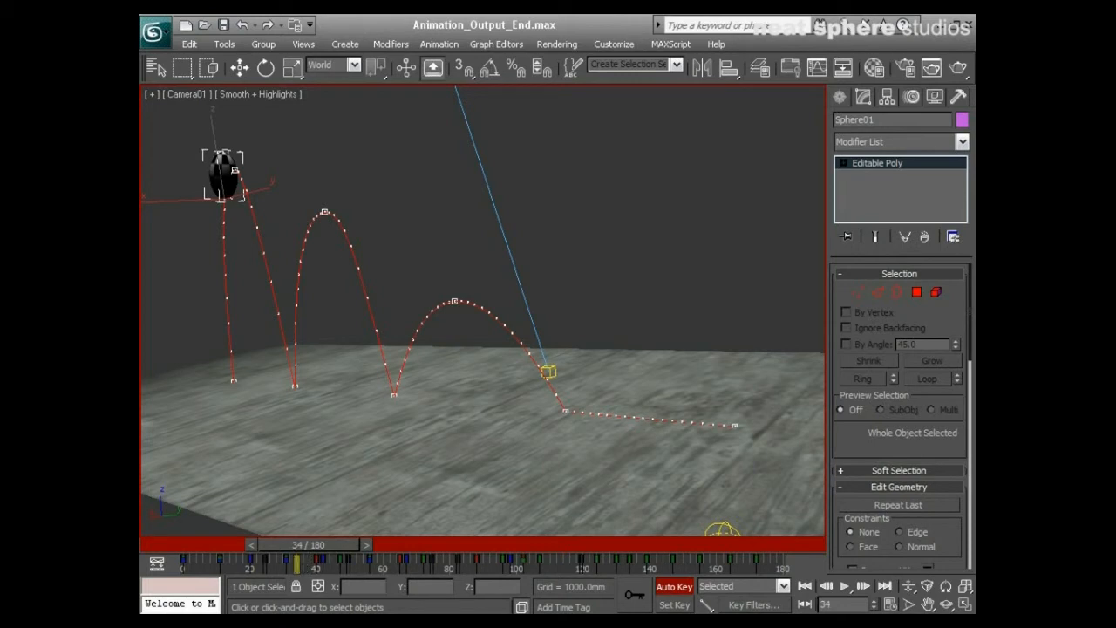
{"action": "left_click", "coordinate": [676, 589]}
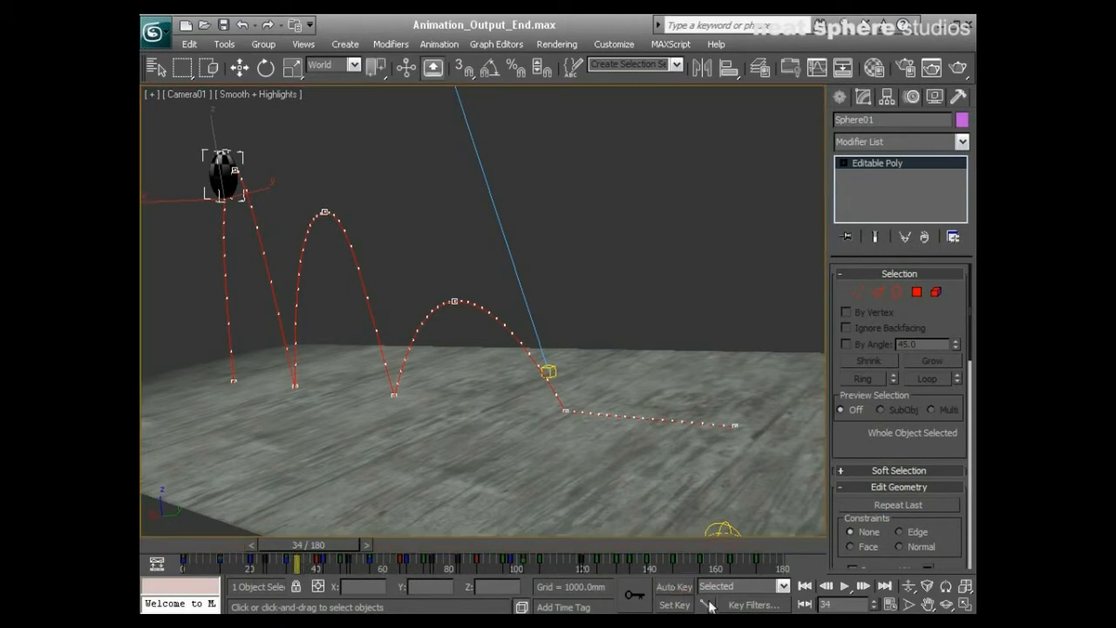
Look through the default in/out tangent types available for new keys.
{"action": "left_click_drag", "start_coordinate": [711, 608], "coordinate": [710, 506]}
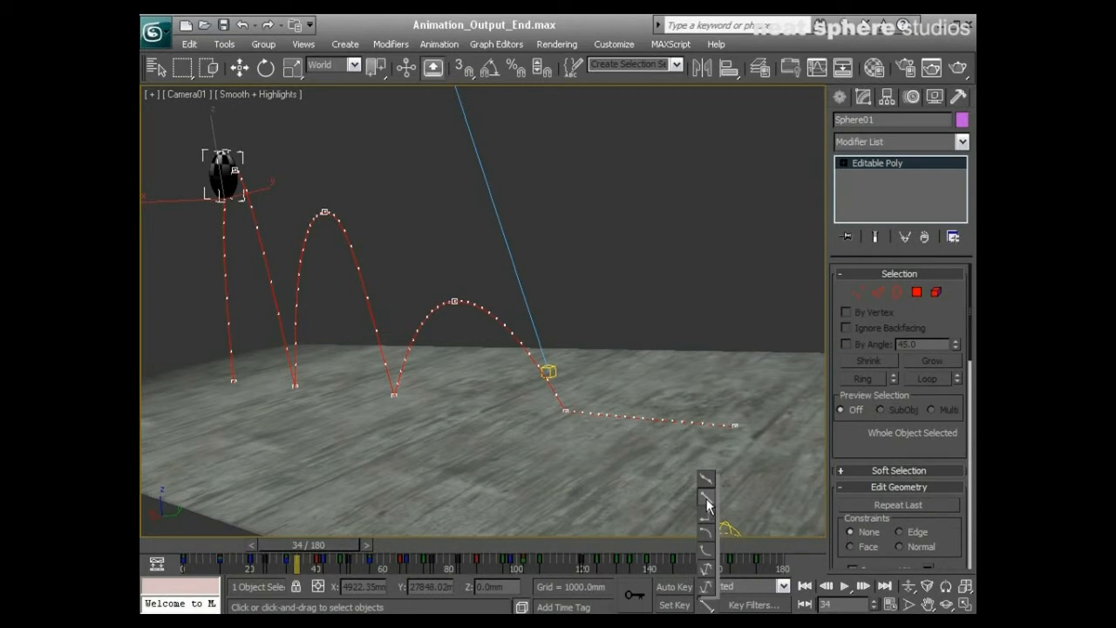
{"action": "left_click_drag", "start_coordinate": [708, 559], "coordinate": [708, 607]}
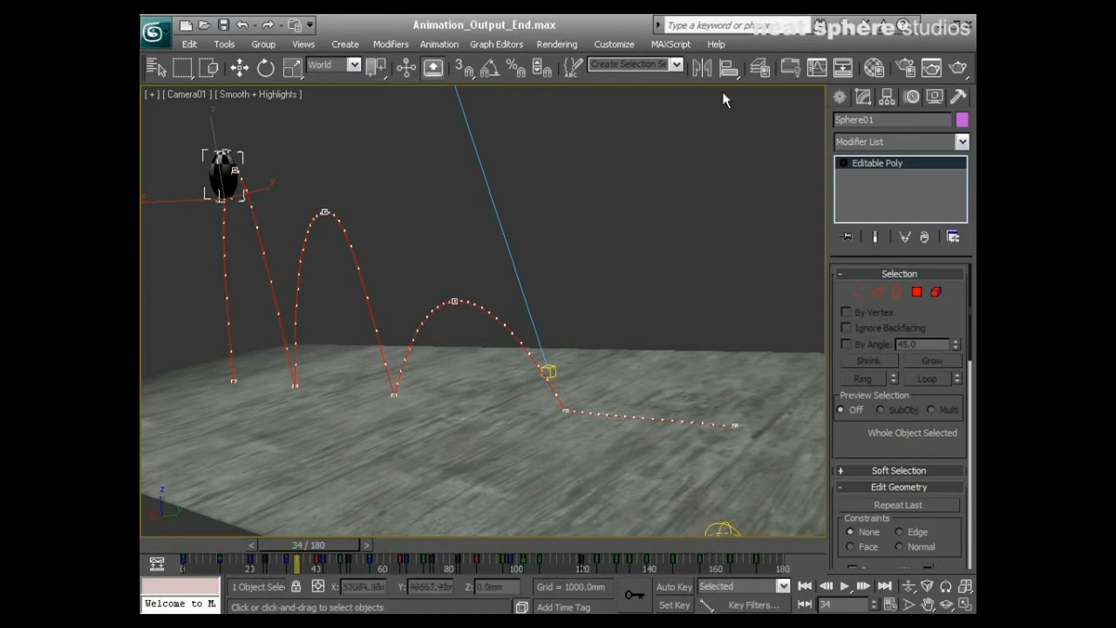
Open the Curve Editor for the ball, enlarge its window, and move it clear of the ball in the viewport.
{"action": "left_click", "coordinate": [813, 71]}
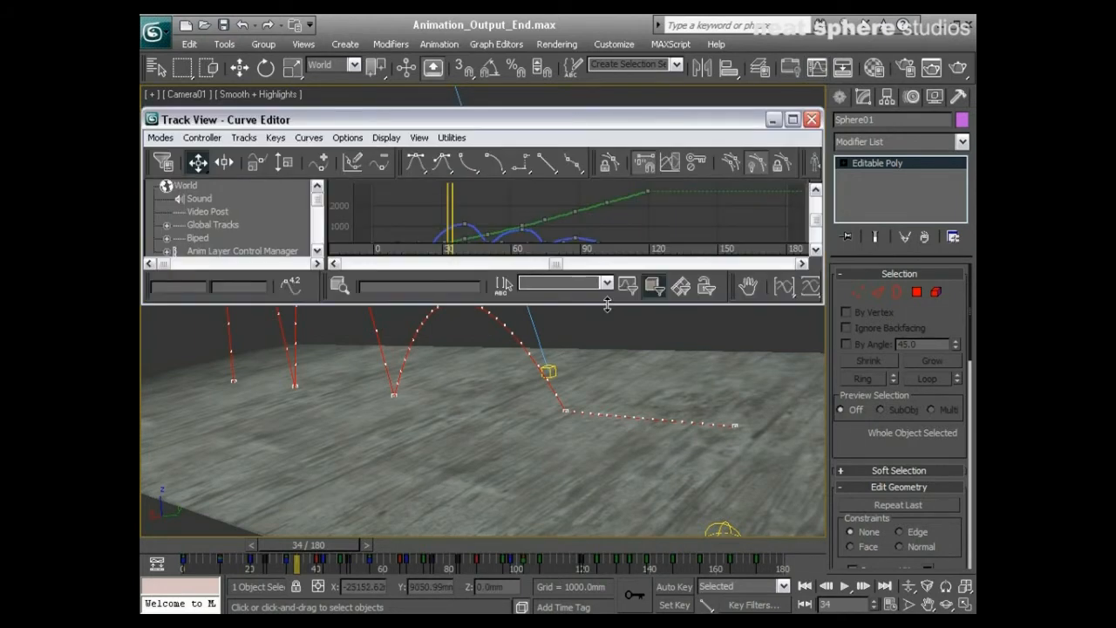
{"action": "left_click_drag", "start_coordinate": [608, 303], "coordinate": [608, 458]}
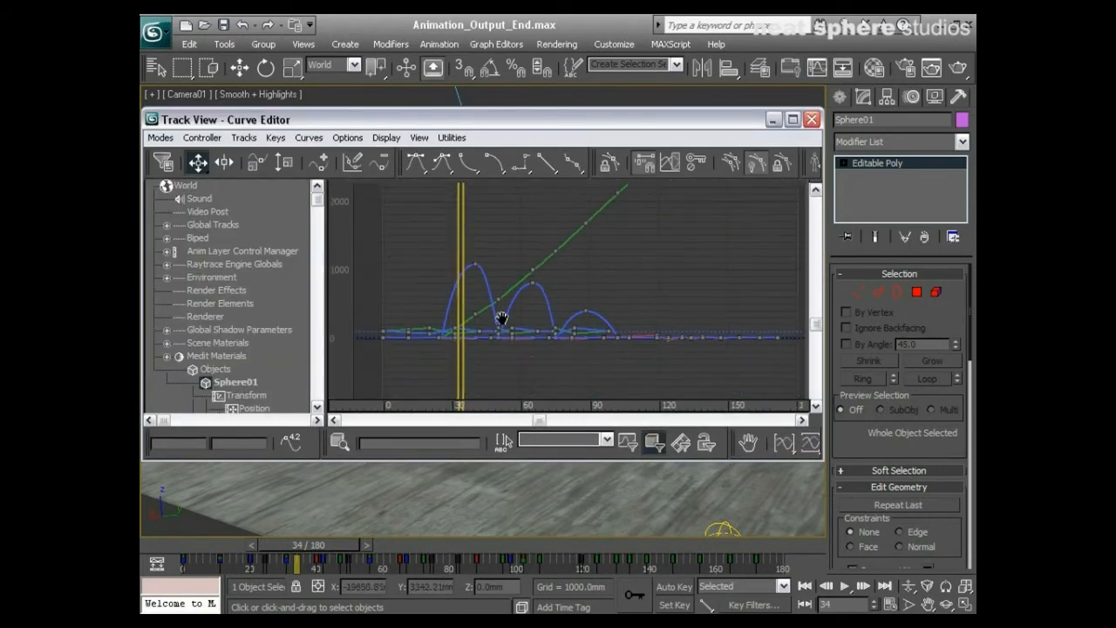
{"action": "scroll", "coordinate": [505, 317], "scroll_direction": "up", "scroll_amount": 2}
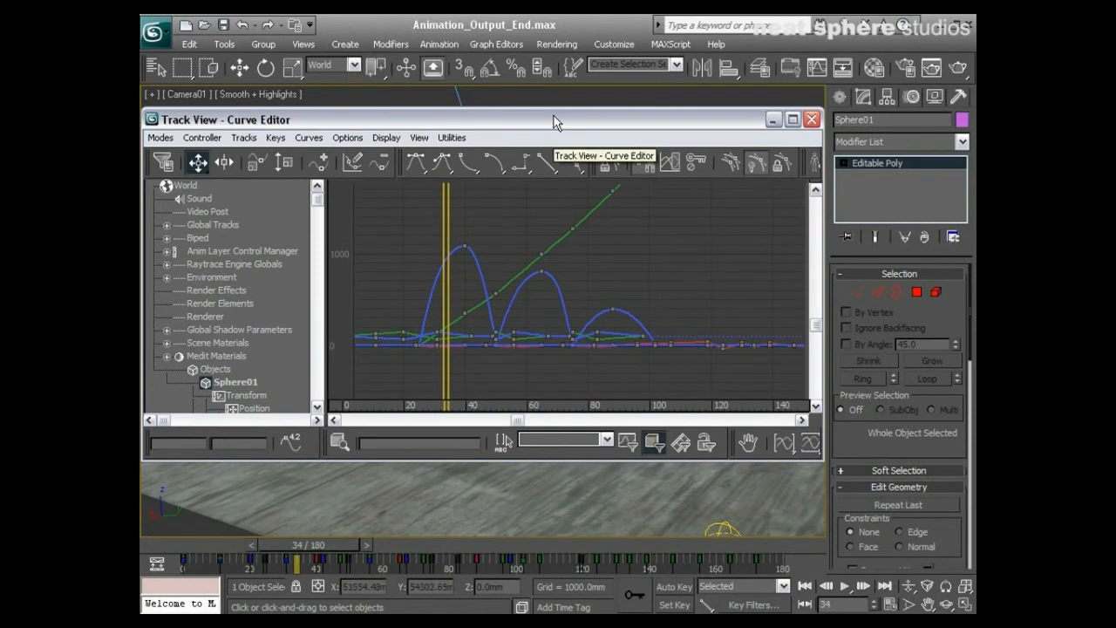
{"action": "scroll", "coordinate": [602, 314], "scroll_direction": "down", "scroll_amount": 2}
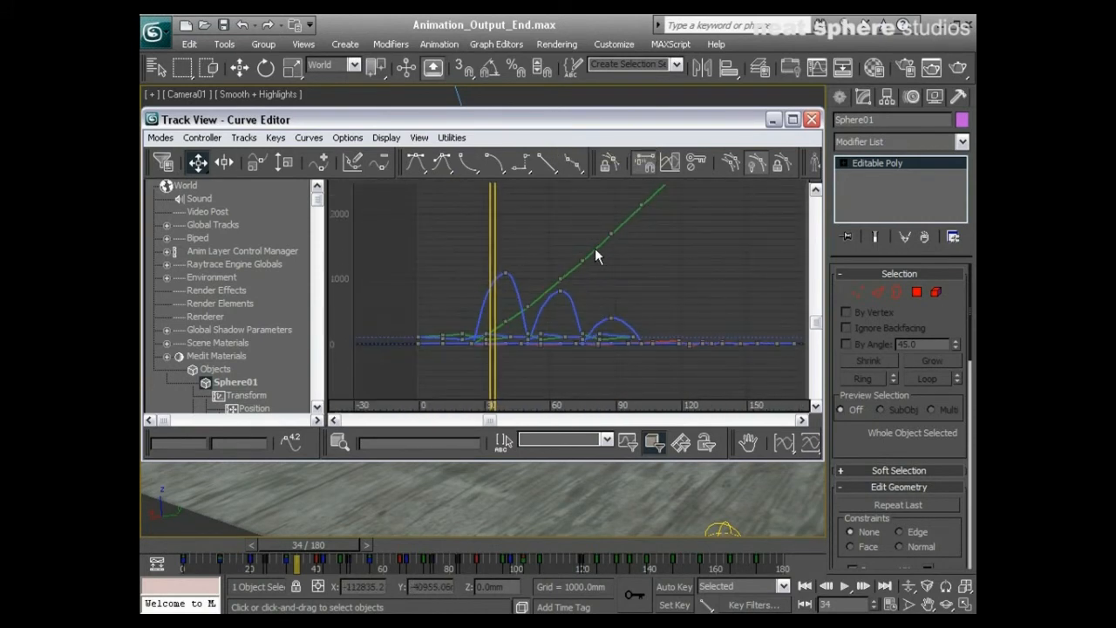
{"action": "middle_click_drag", "start_coordinate": [555, 304], "coordinate": [511, 352]}
{"action": "left_click_drag", "start_coordinate": [554, 120], "coordinate": [563, 345]}
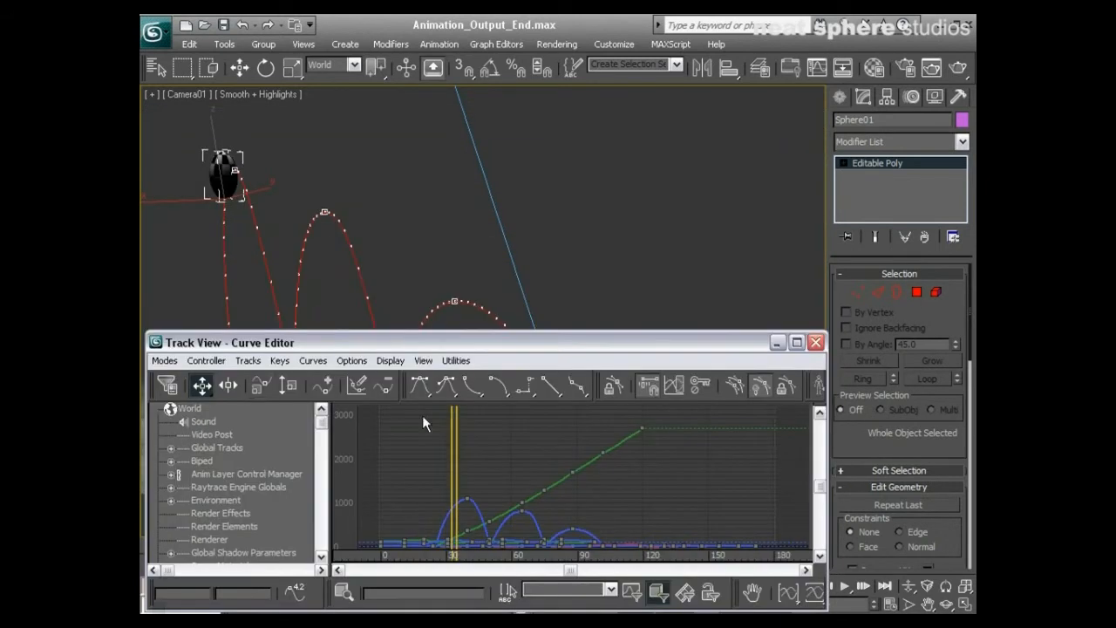
Move the current time to frame 39, then shift the Curve Editor window up and extend its height.
{"action": "mouse_move", "coordinate": [455, 459]}
{"action": "left_mouse_down"}
{"action": "mouse_move", "coordinate": [386, 455]}
{"action": "mouse_move", "coordinate": [558, 468]}
{"action": "mouse_move", "coordinate": [466, 466]}
{"action": "left_mouse_up"}
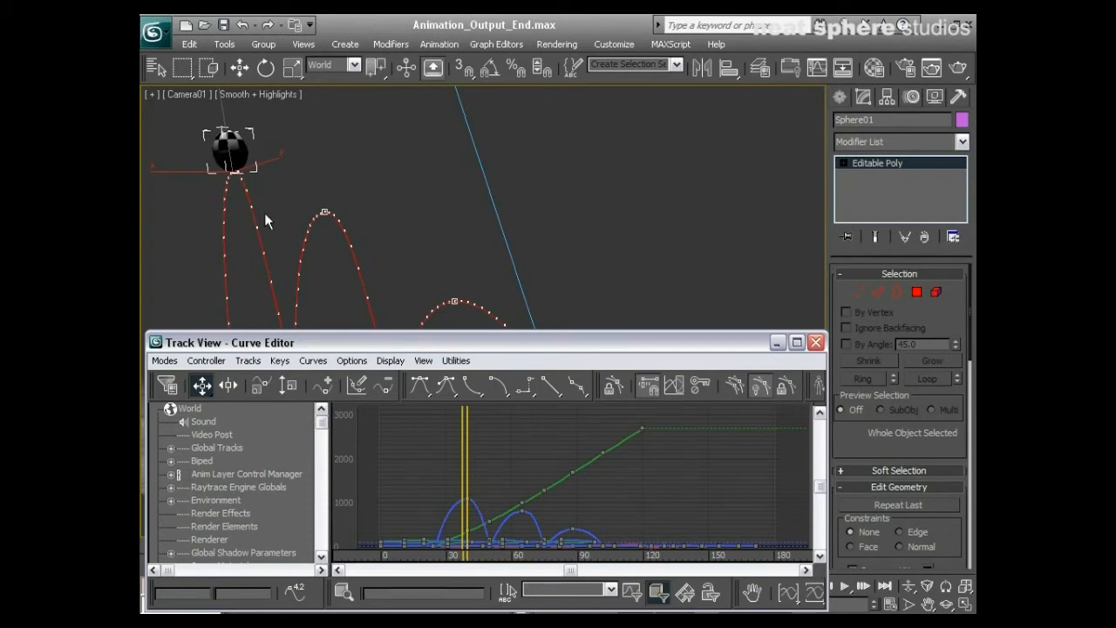
{"action": "left_click_drag", "start_coordinate": [505, 345], "coordinate": [505, 229]}
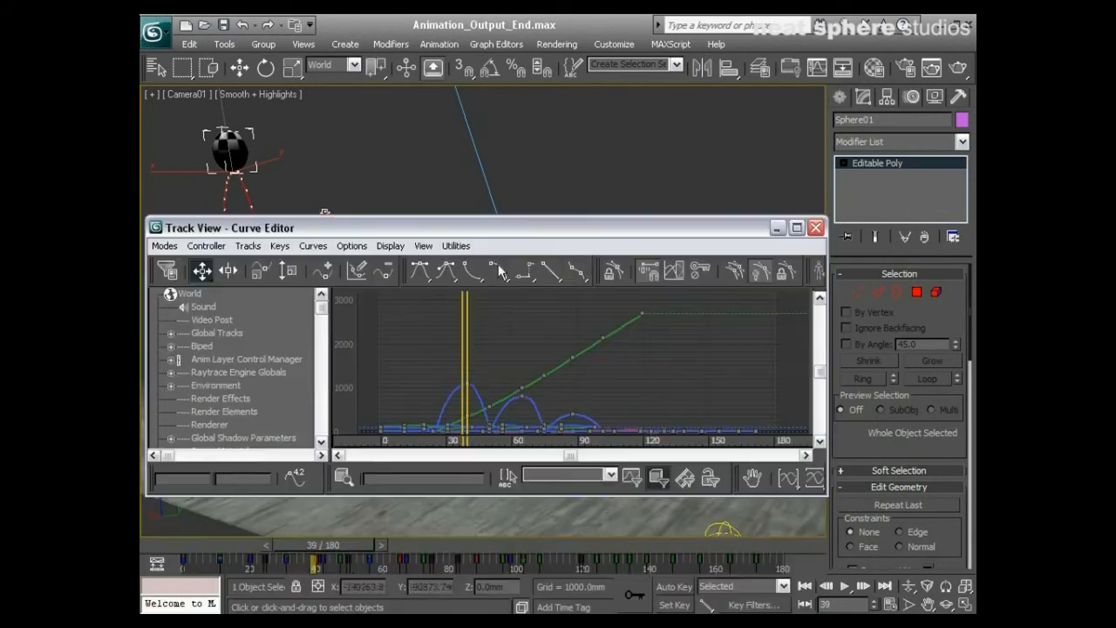
{"action": "left_click", "coordinate": [604, 500]}
{"action": "left_click_drag", "start_coordinate": [601, 495], "coordinate": [602, 544]}
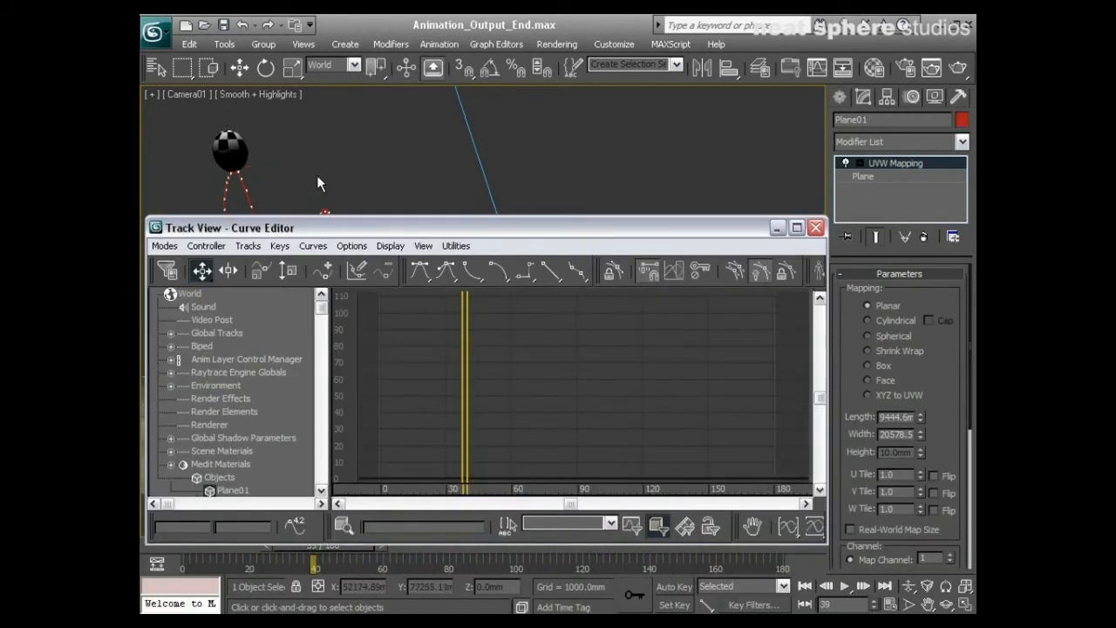
Reselect the checkered ball and view its Position, Rotation and Scale tracks one after another in the Curve Editor.
{"action": "left_click", "coordinate": [239, 148]}
{"action": "left_click_drag", "start_coordinate": [321, 315], "coordinate": [323, 380]}
{"action": "left_click", "coordinate": [280, 364]}
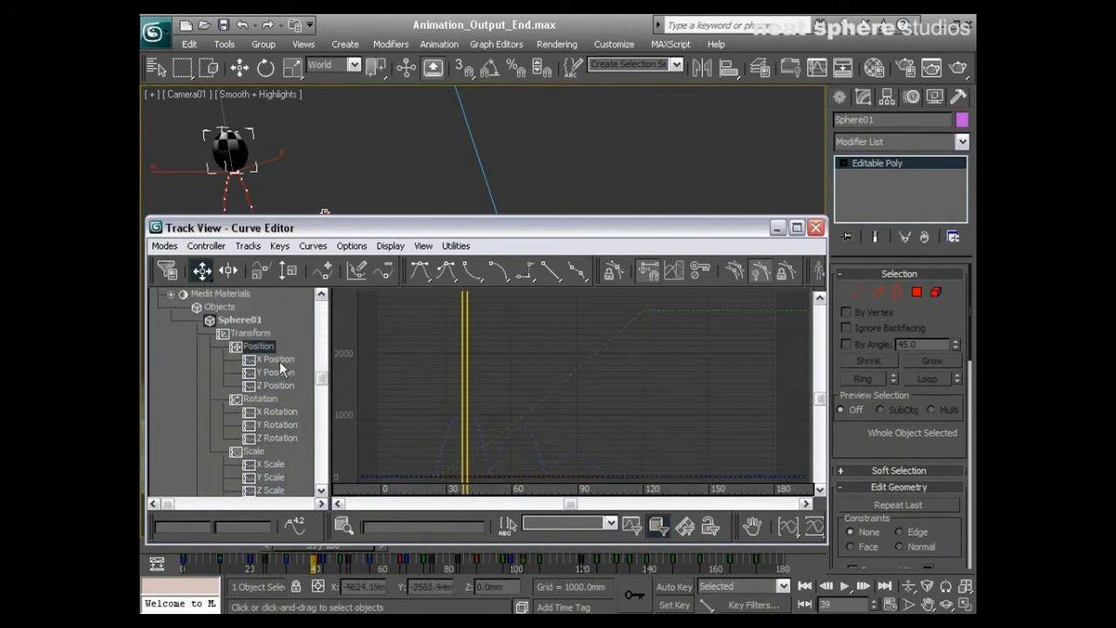
{"action": "left_click", "coordinate": [263, 401]}
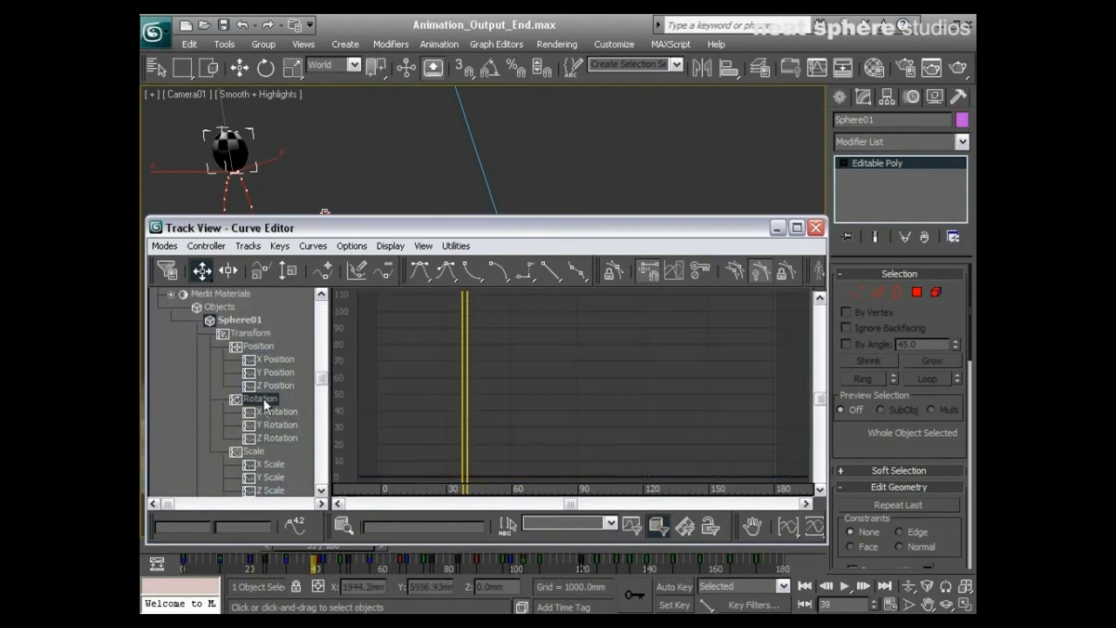
{"action": "left_click", "coordinate": [245, 451]}
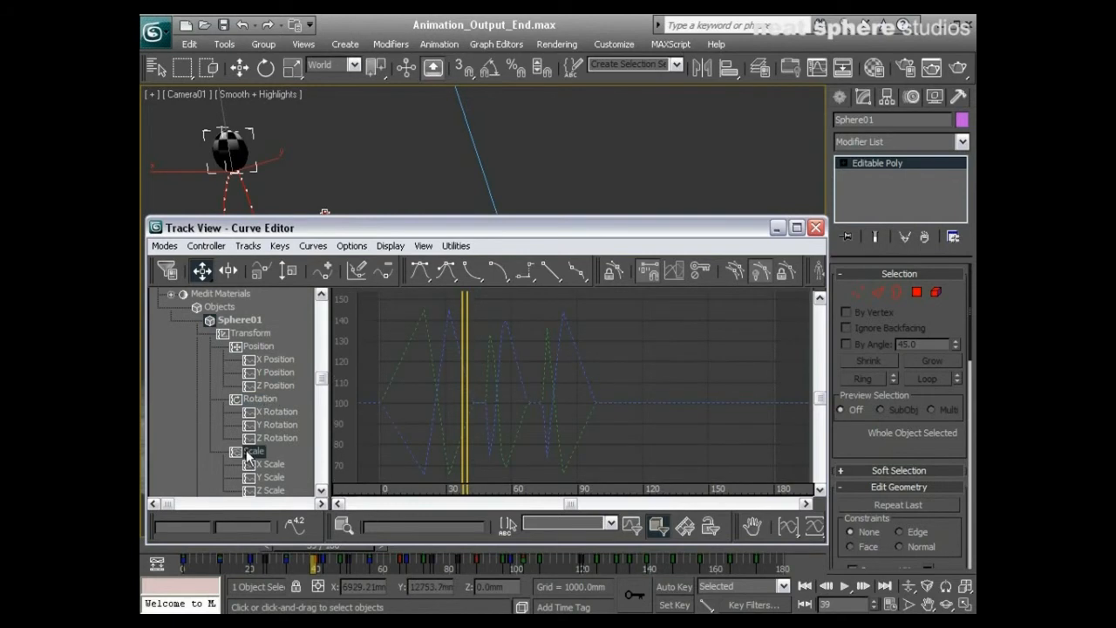
Examine the individual X, Y and Z curves of the ball's position, rotation and scale, ending on the Transform and Sphere01 entries.
{"action": "left_click", "coordinate": [263, 361]}
{"action": "left_click", "coordinate": [269, 372]}
{"action": "left_click", "coordinate": [271, 386]}
{"action": "left_click", "coordinate": [277, 413]}
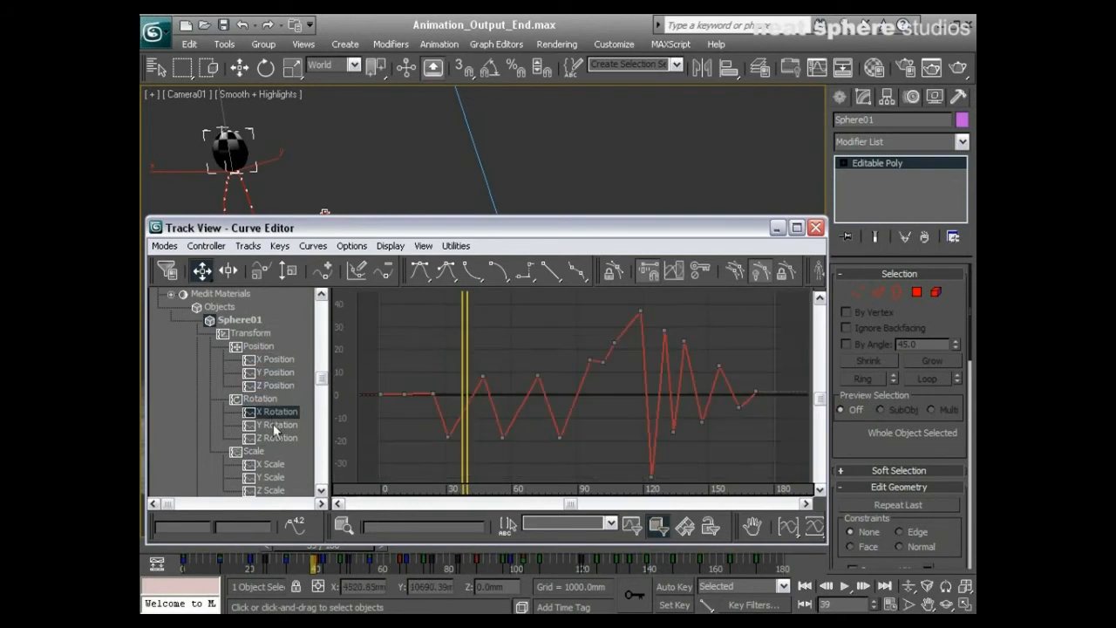
{"action": "left_click", "coordinate": [274, 427]}
{"action": "left_click", "coordinate": [276, 439]}
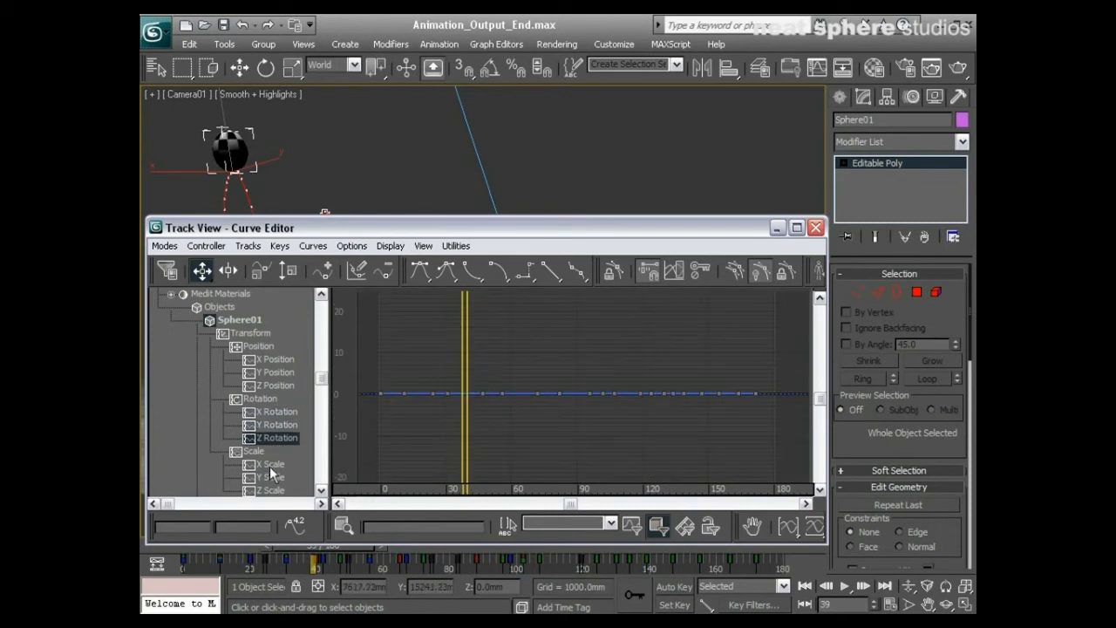
{"action": "left_click", "coordinate": [271, 465]}
{"action": "left_click", "coordinate": [272, 478]}
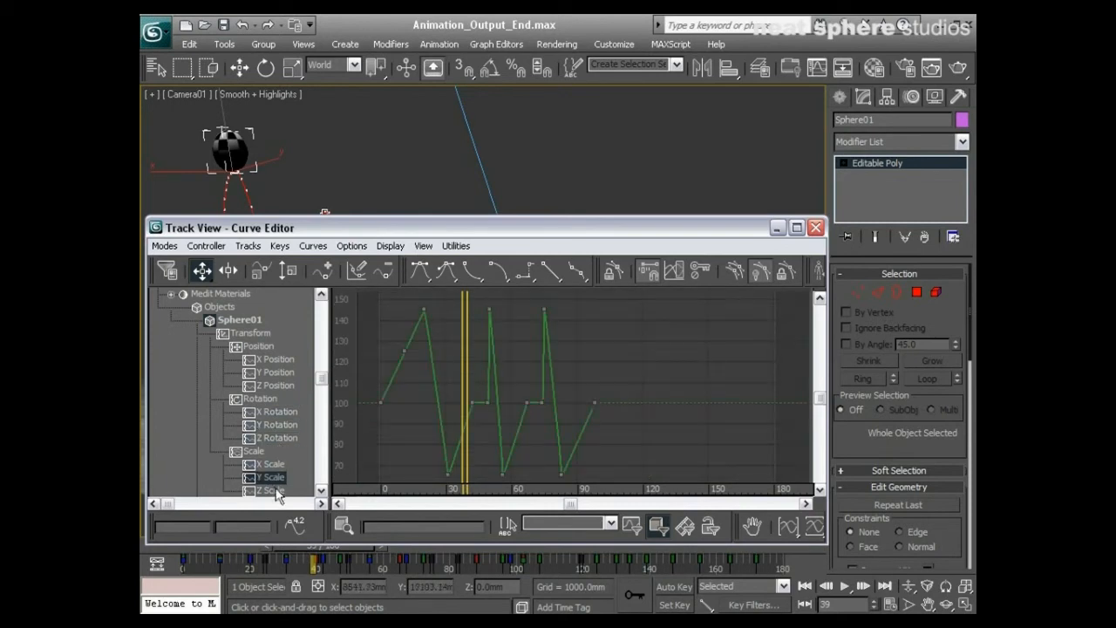
{"action": "left_click", "coordinate": [274, 490]}
{"action": "left_click", "coordinate": [250, 335]}
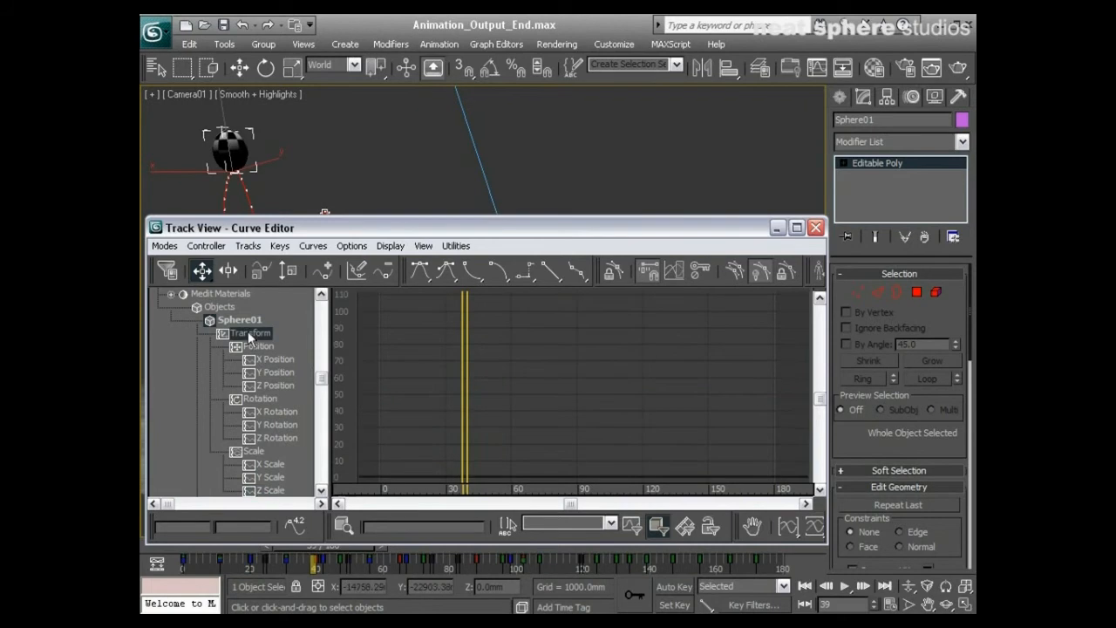
{"action": "left_click", "coordinate": [242, 321]}
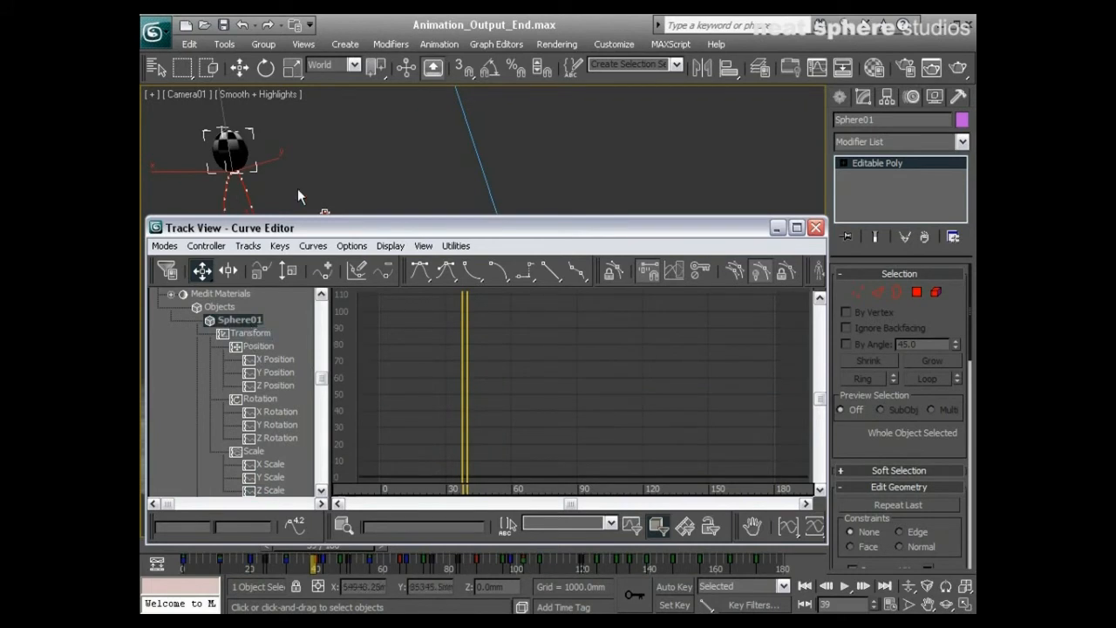
Review the Curve Editor's filter options, including showing only selected objects, and accept them unchanged.
{"action": "left_click", "coordinate": [169, 271]}
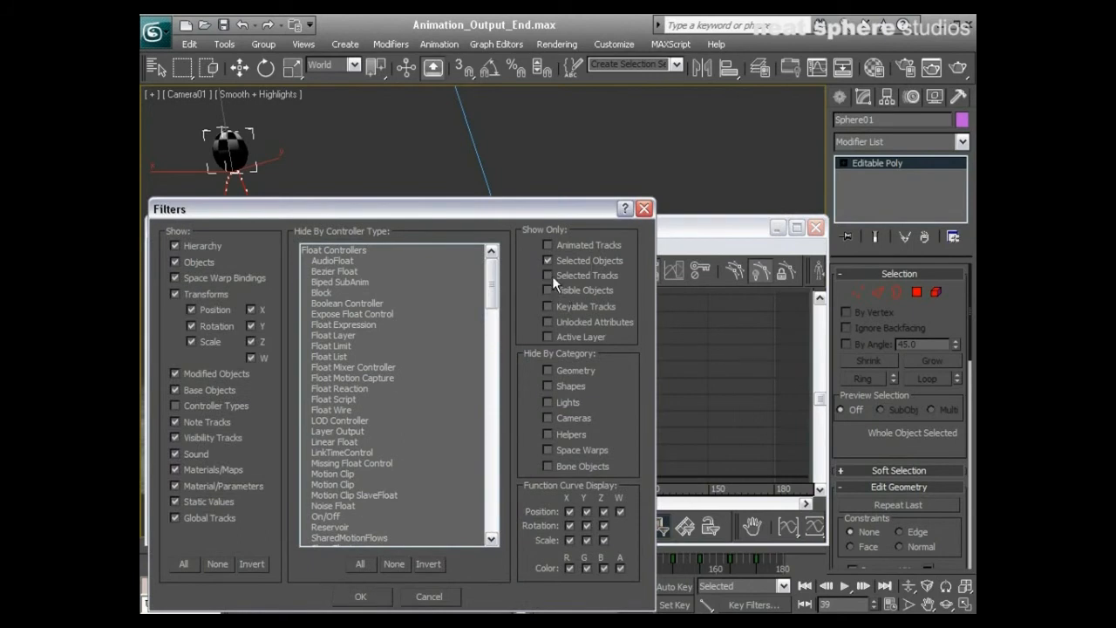
{"action": "left_click", "coordinate": [366, 600]}
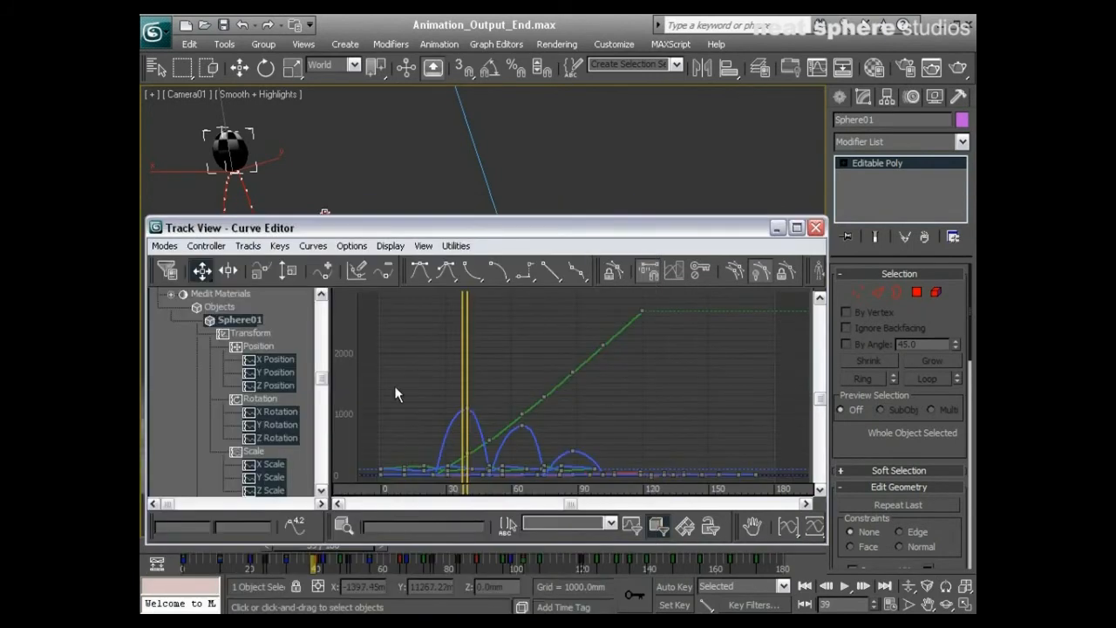
{"action": "left_click", "coordinate": [171, 272]}
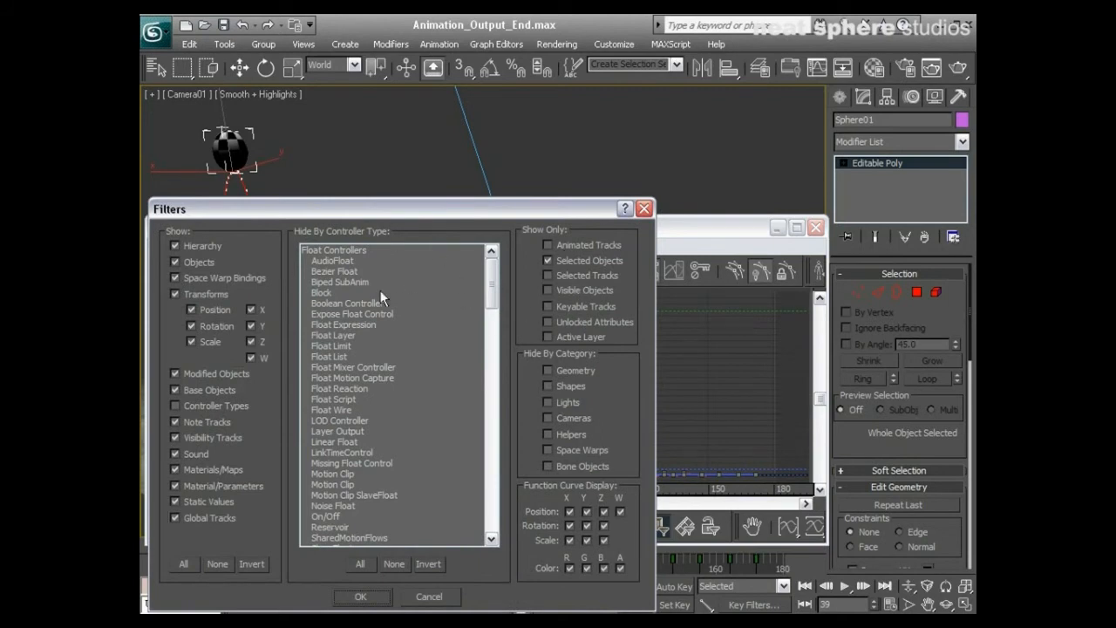
{"action": "left_click_drag", "start_coordinate": [336, 212], "coordinate": [451, 203]}
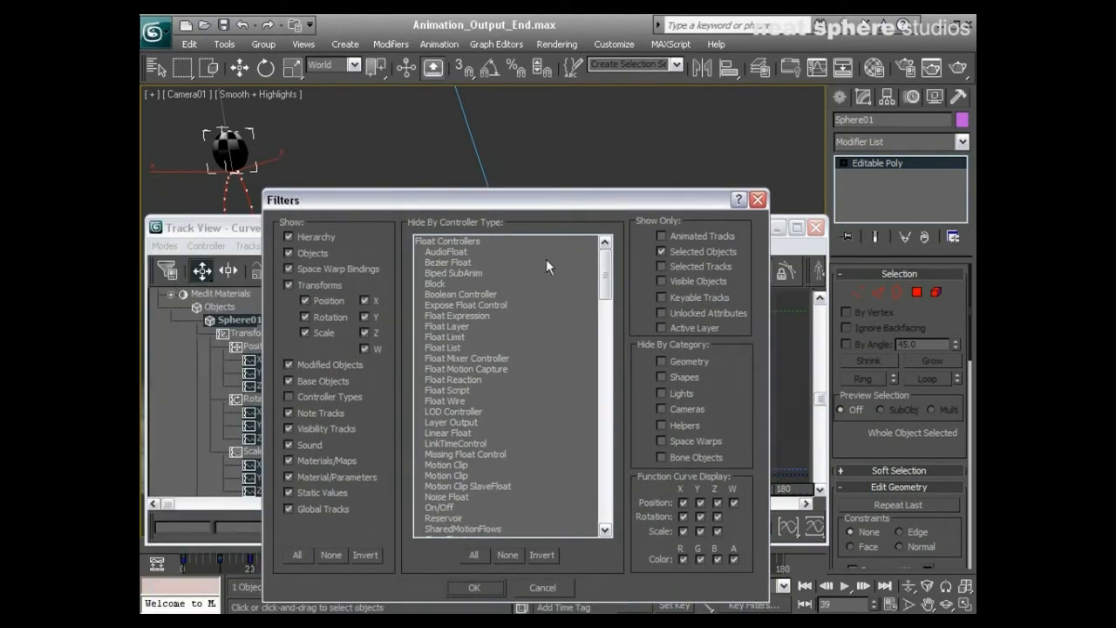
{"action": "left_click", "coordinate": [475, 588]}
Enlarge and reposition the Curve Editor so all the ball's transform tracks fit, and check the filter settings again.
{"action": "mouse_move", "coordinate": [324, 375]}
{"action": "left_mouse_down"}
{"action": "mouse_move", "coordinate": [321, 347]}
{"action": "mouse_move", "coordinate": [309, 443]}
{"action": "mouse_move", "coordinate": [316, 324]}
{"action": "mouse_move", "coordinate": [303, 371]}
{"action": "left_mouse_up"}
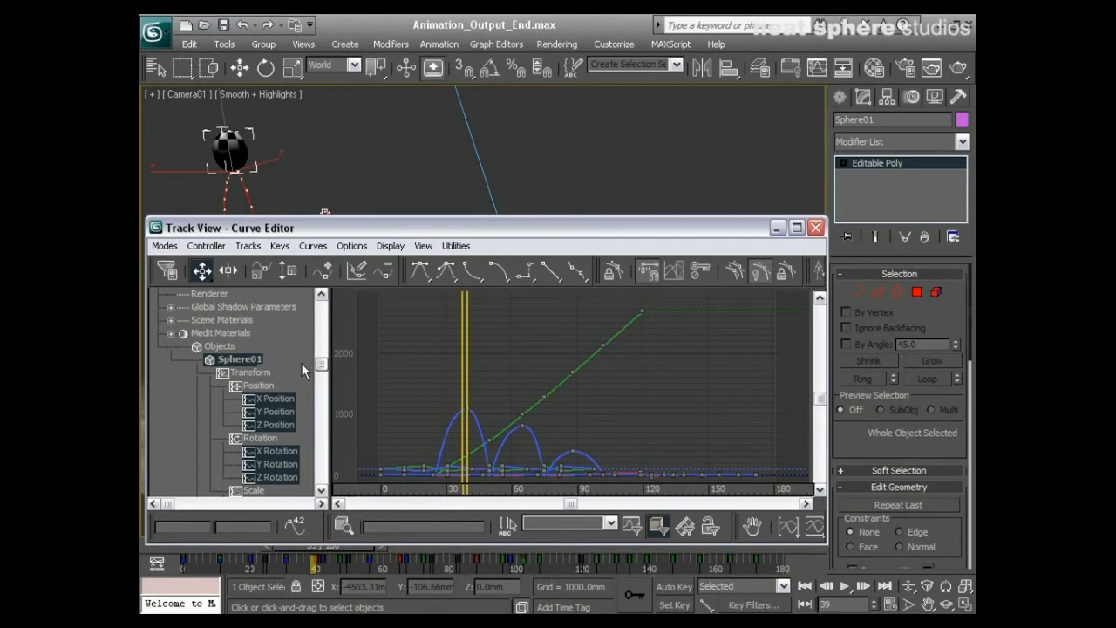
{"action": "left_click_drag", "start_coordinate": [321, 365], "coordinate": [323, 385]}
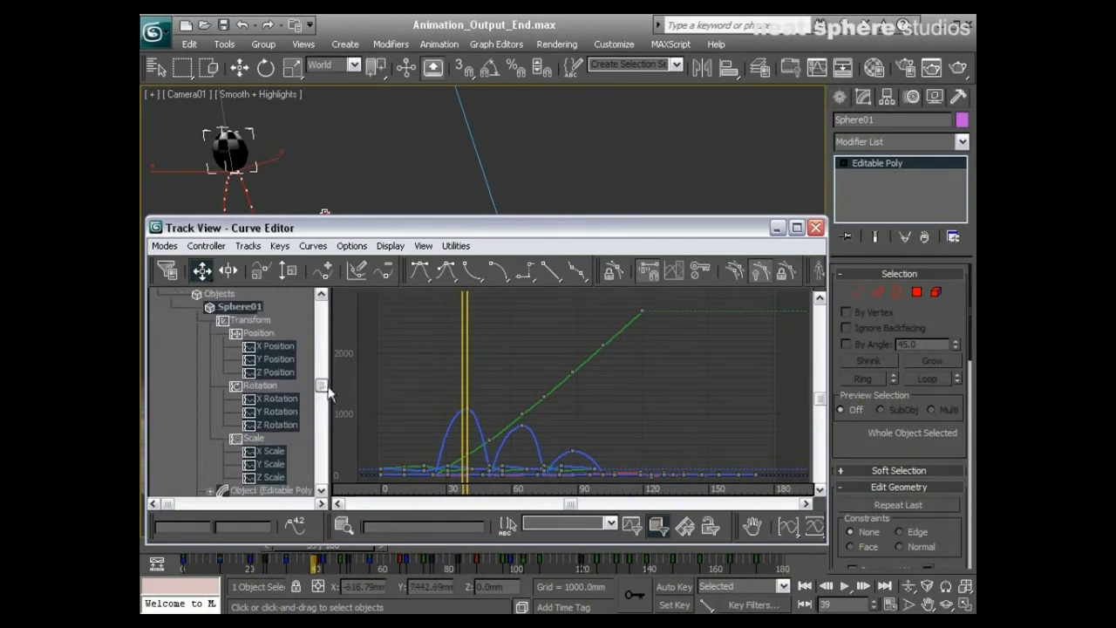
{"action": "left_click_drag", "start_coordinate": [347, 216], "coordinate": [345, 90]}
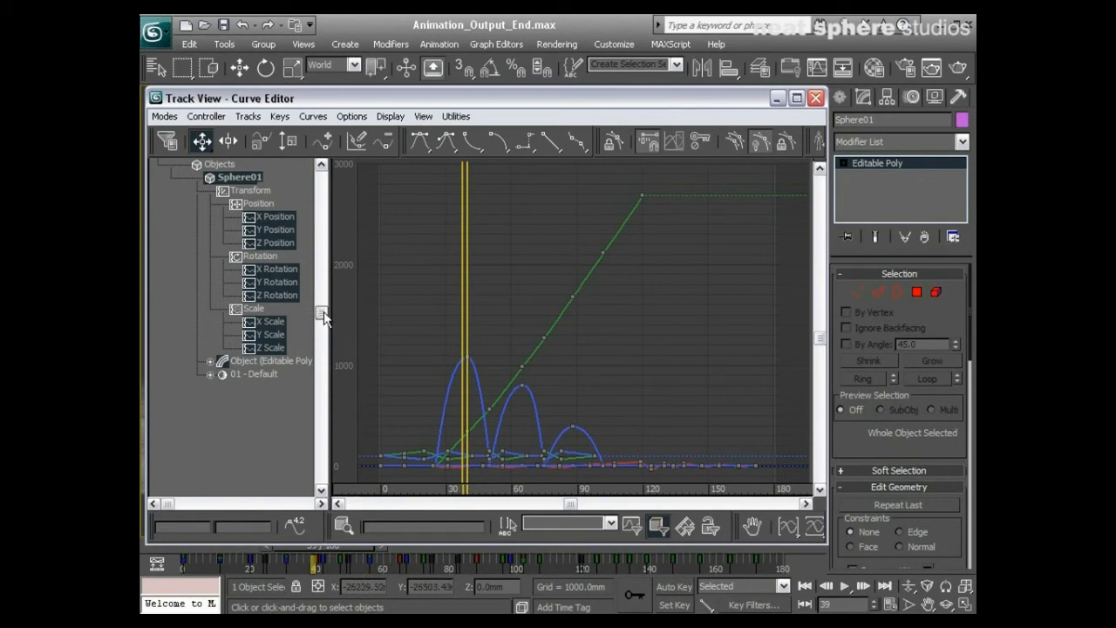
{"action": "left_click_drag", "start_coordinate": [323, 317], "coordinate": [319, 304]}
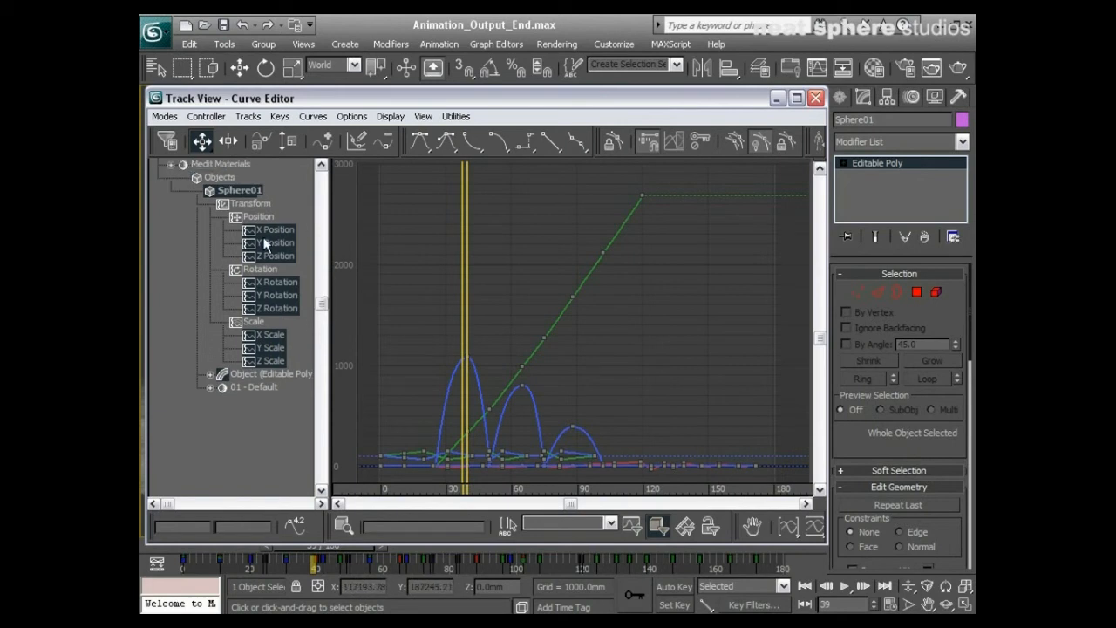
{"action": "left_click_drag", "start_coordinate": [348, 98], "coordinate": [398, 126]}
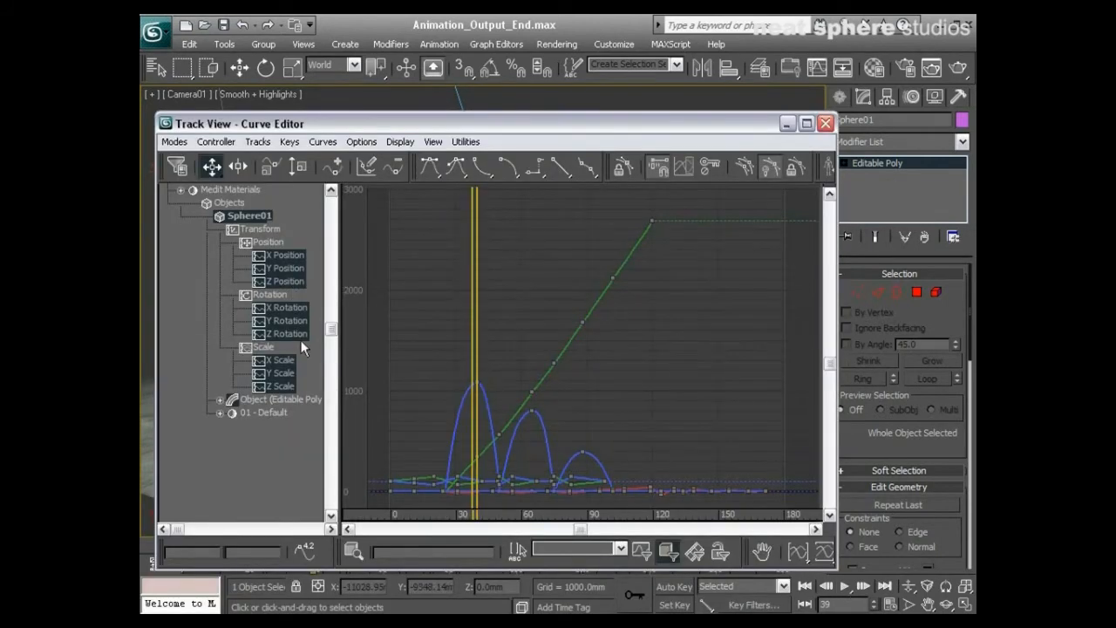
{"action": "left_click", "coordinate": [177, 168]}
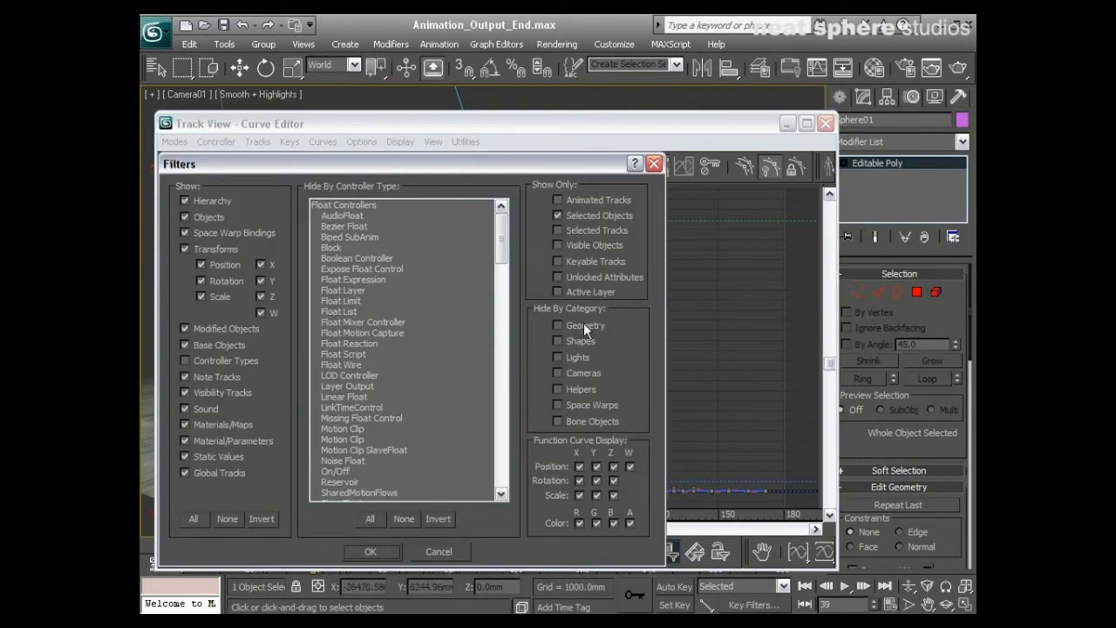
{"action": "left_click", "coordinate": [396, 543]}
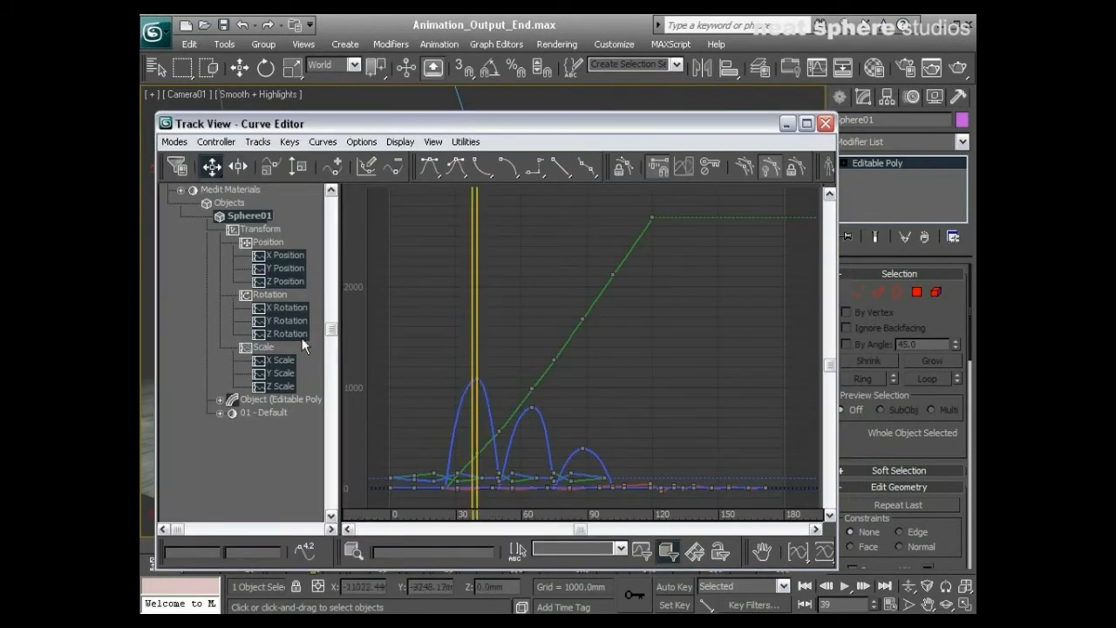
Show only the Z Position curve, try a smooth tangent on its frame 65 key, and switch that key to auto.
{"action": "left_click", "coordinate": [292, 285]}
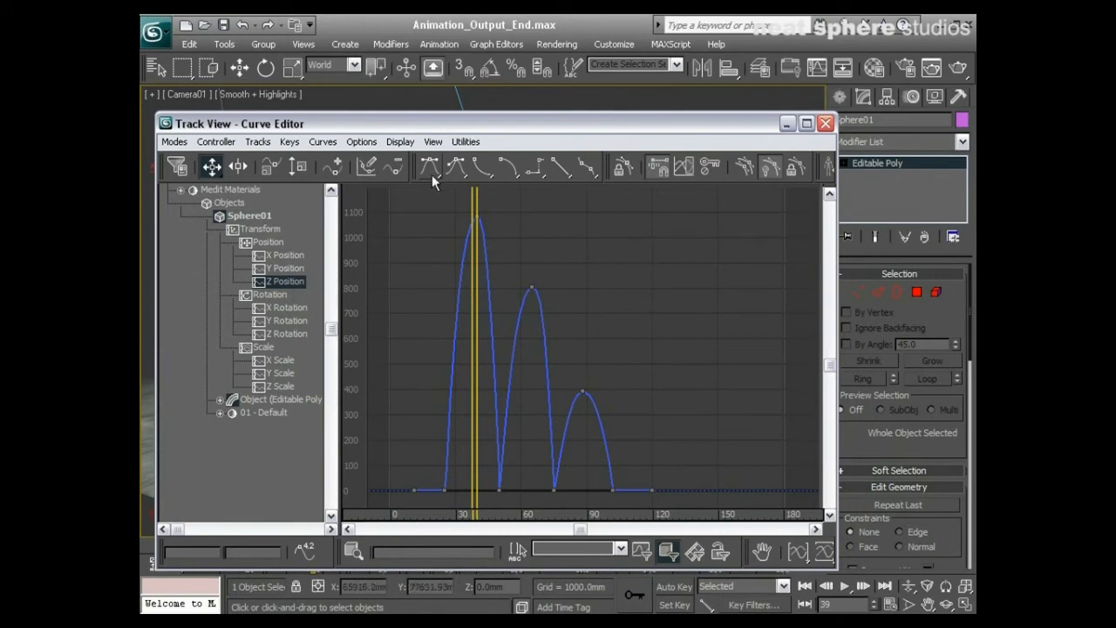
{"action": "left_click", "coordinate": [532, 288]}
{"action": "left_click", "coordinate": [587, 166]}
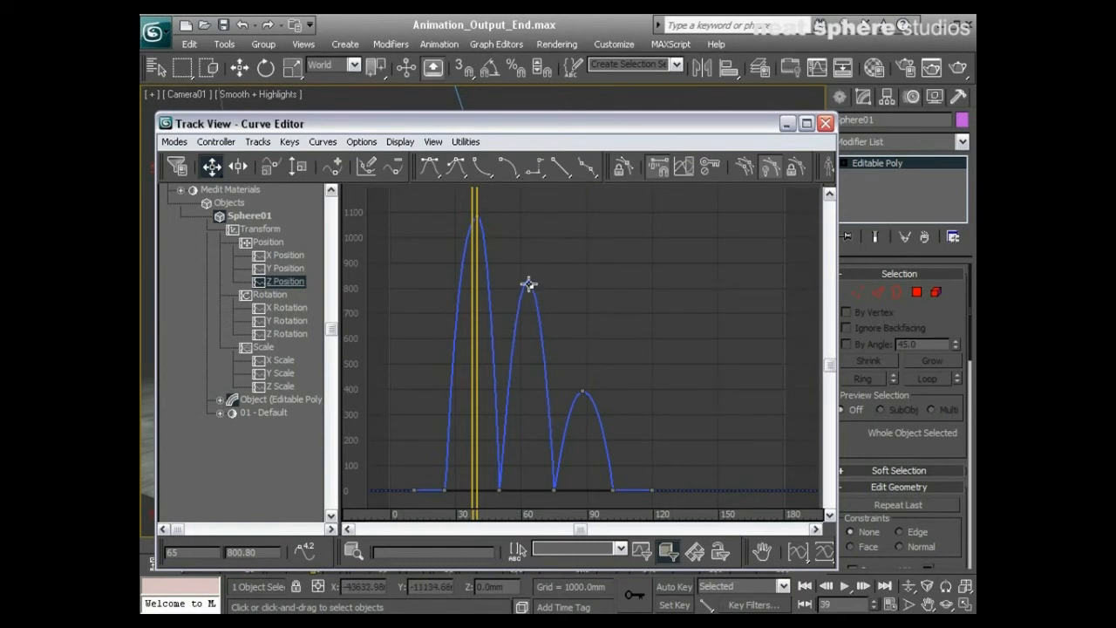
{"action": "scroll", "coordinate": [529, 284], "scroll_direction": "up", "scroll_amount": 5}
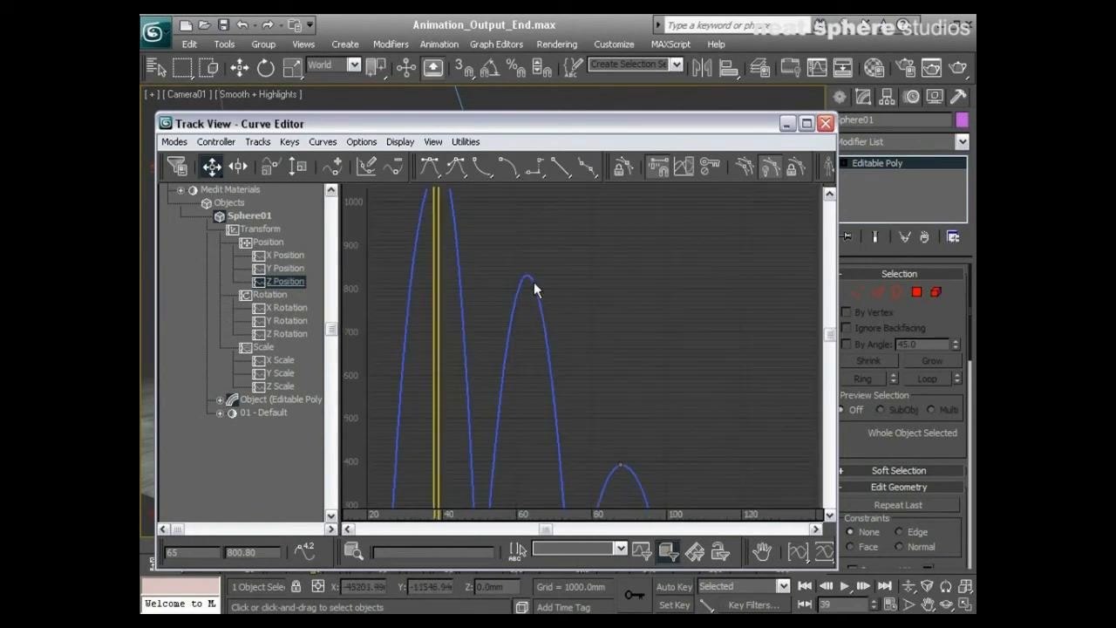
{"action": "left_click", "coordinate": [430, 167]}
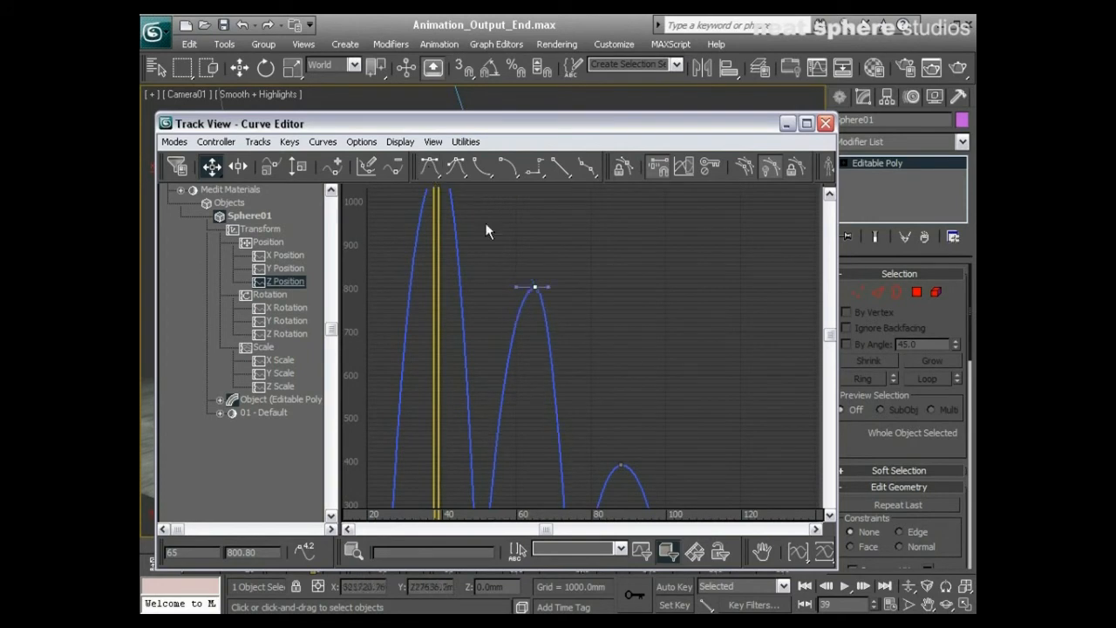
Try a linear tangent on the Z Position key at frame 50, and switch that key to custom tangents.
{"action": "middle_click_drag", "start_coordinate": [523, 275], "coordinate": [541, 92]}
{"action": "scroll", "coordinate": [550, 333], "scroll_direction": "down", "scroll_amount": 1}
{"action": "left_click_drag", "start_coordinate": [490, 439], "coordinate": [490, 440]}
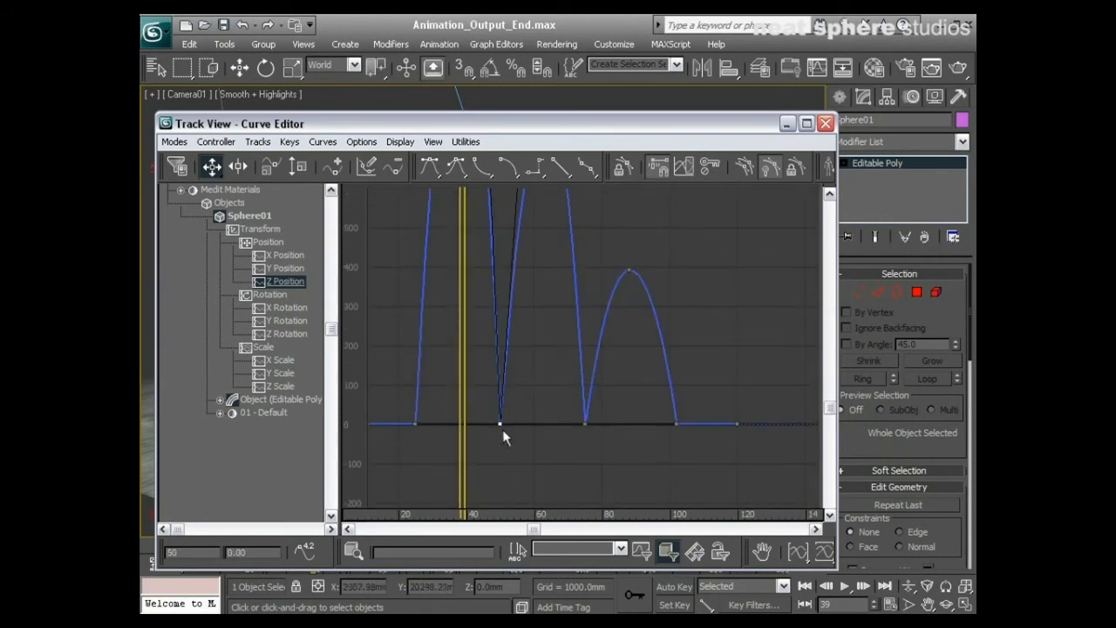
{"action": "middle_click_drag", "start_coordinate": [550, 369], "coordinate": [546, 498]}
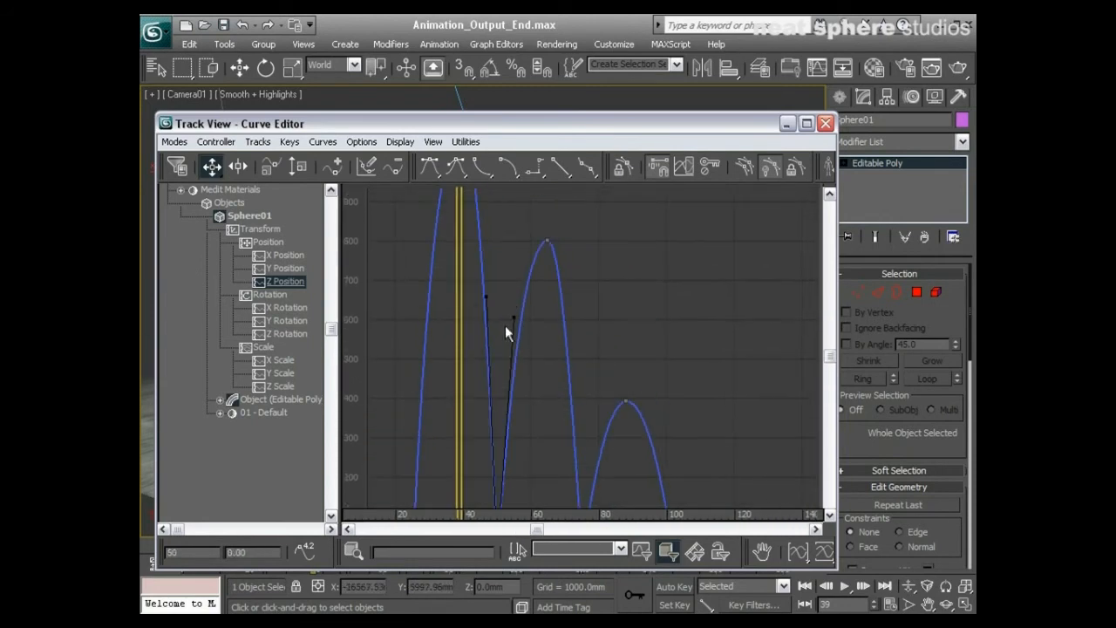
{"action": "left_click", "coordinate": [558, 166]}
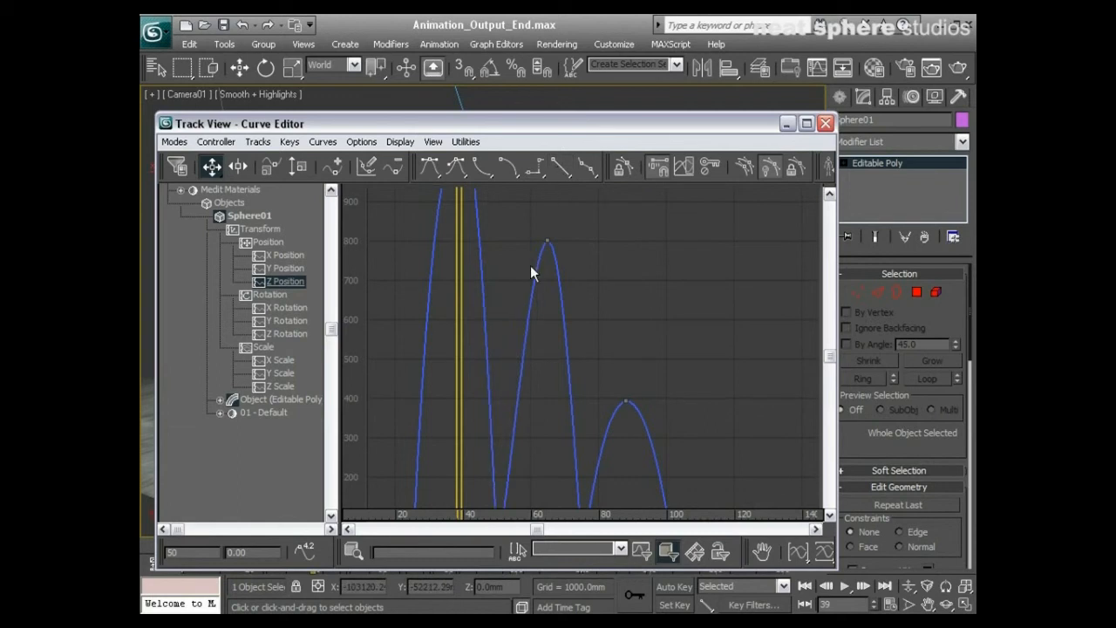
{"action": "middle_click_drag", "start_coordinate": [548, 403], "coordinate": [525, 316]}
{"action": "left_click", "coordinate": [452, 171]}
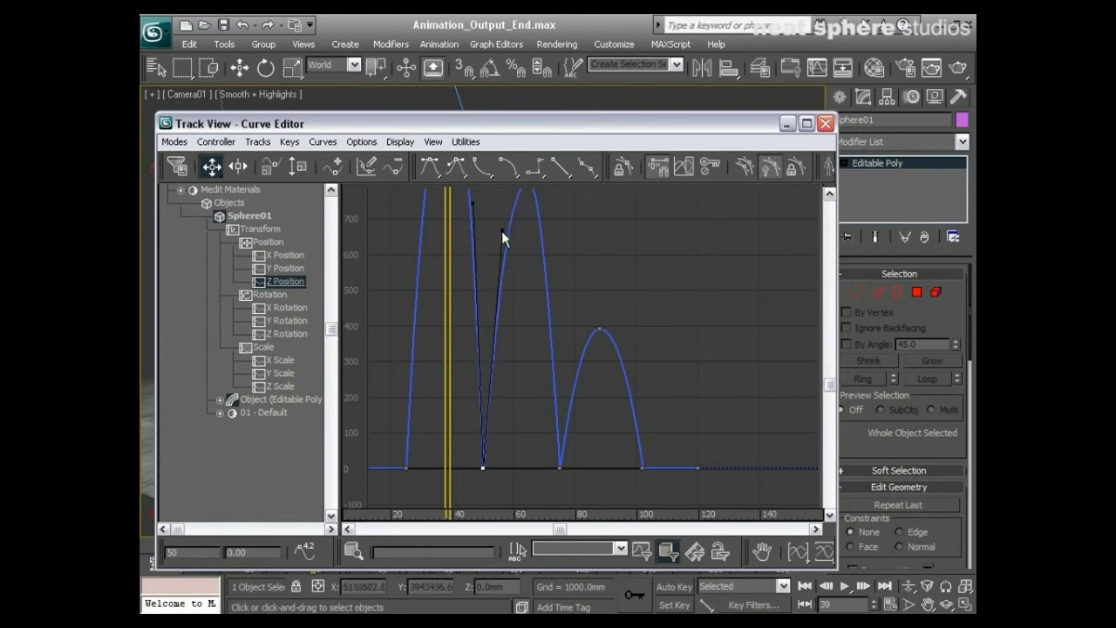
Adjust the custom tangent handle of the frame 50 key on the Z Position curve and deselect the key.
{"action": "scroll", "coordinate": [497, 294], "scroll_direction": "down", "scroll_amount": 5}
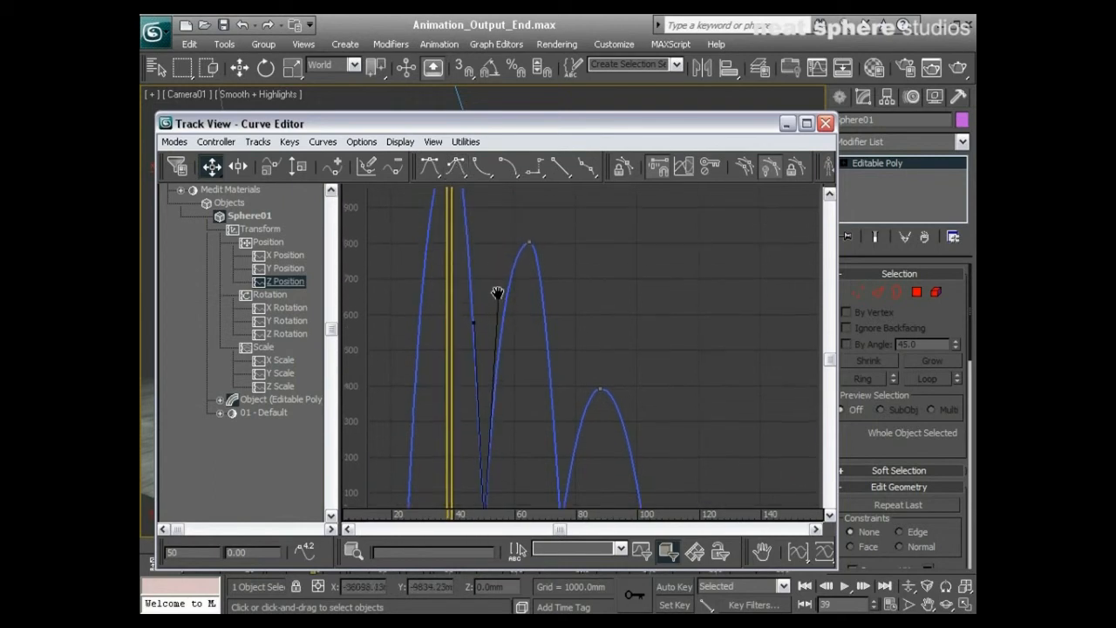
{"action": "scroll", "coordinate": [489, 293], "scroll_direction": "down", "scroll_amount": 1}
{"action": "left_click_drag", "start_coordinate": [492, 289], "coordinate": [500, 294]}
{"action": "left_click", "coordinate": [601, 278]}
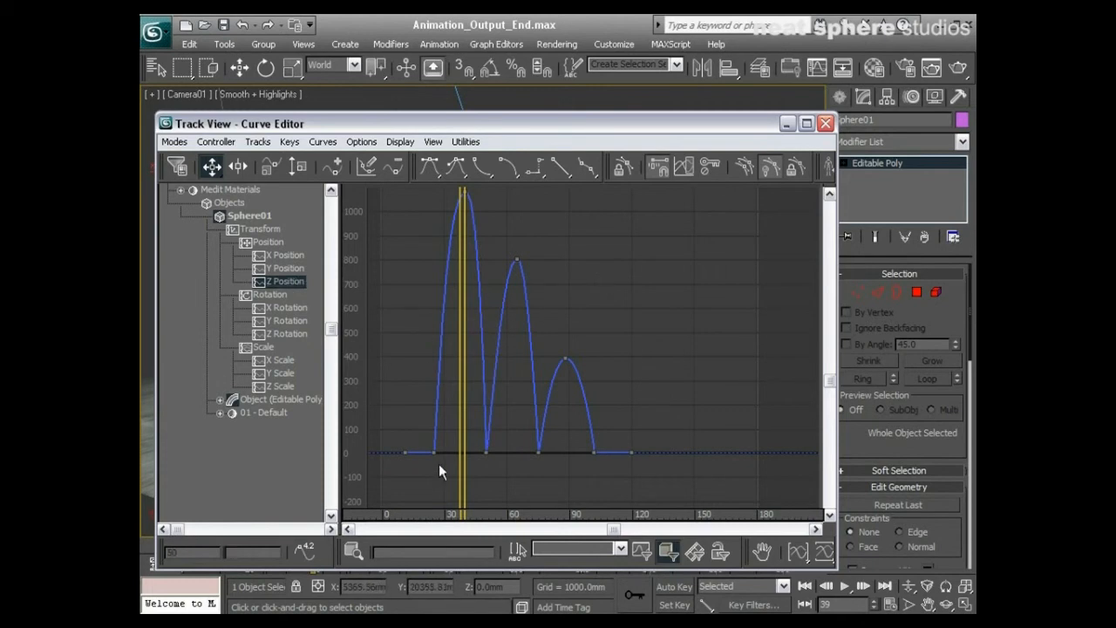
Switch Track View to Dope Sheet mode and expand the ball's Transform track to list Position, Rotation and Scale.
{"action": "left_click", "coordinate": [175, 142]}
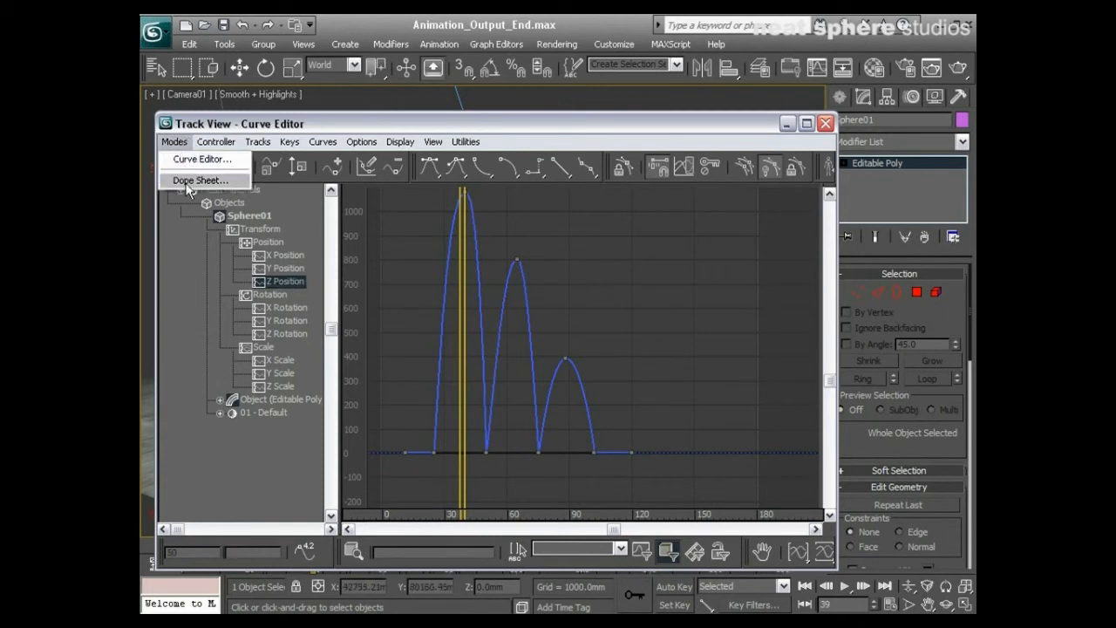
{"action": "left_click", "coordinate": [186, 180]}
{"action": "left_click", "coordinate": [180, 190]}
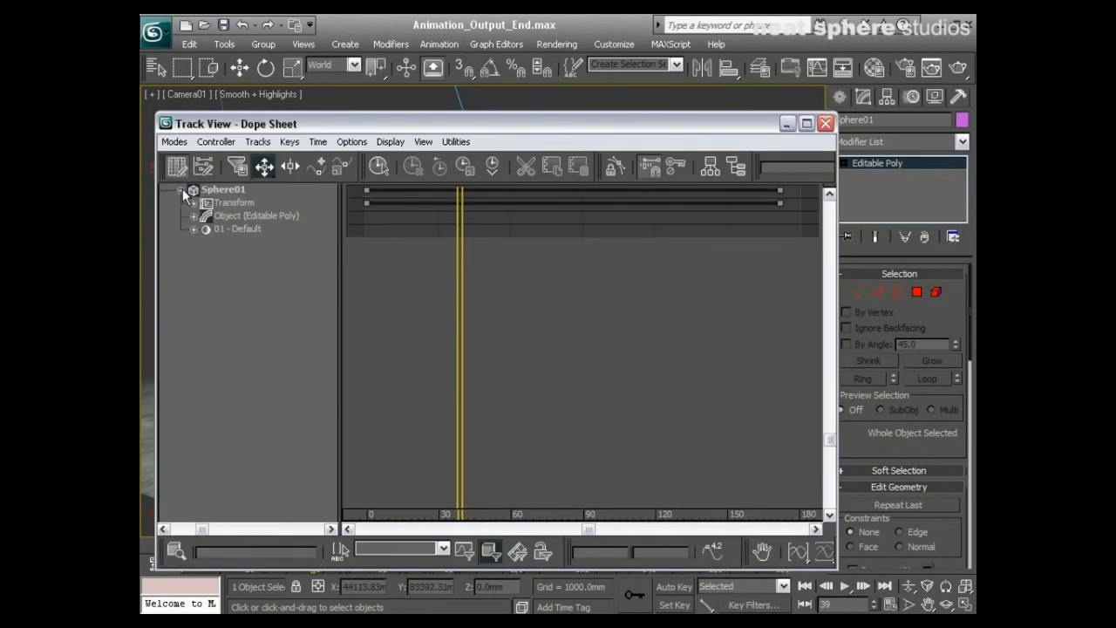
{"action": "left_click", "coordinate": [194, 203]}
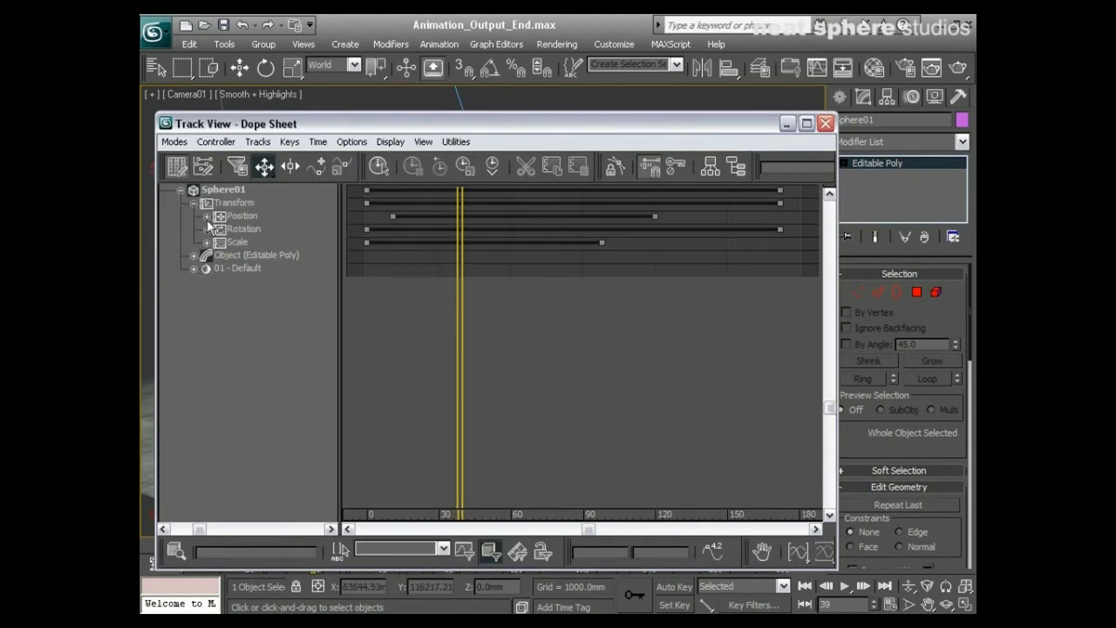
List the ball's individual Position tracks and compress the whole Sphere01 animation range to end at about frame 90, and minimize Track View.
{"action": "left_click", "coordinate": [207, 216]}
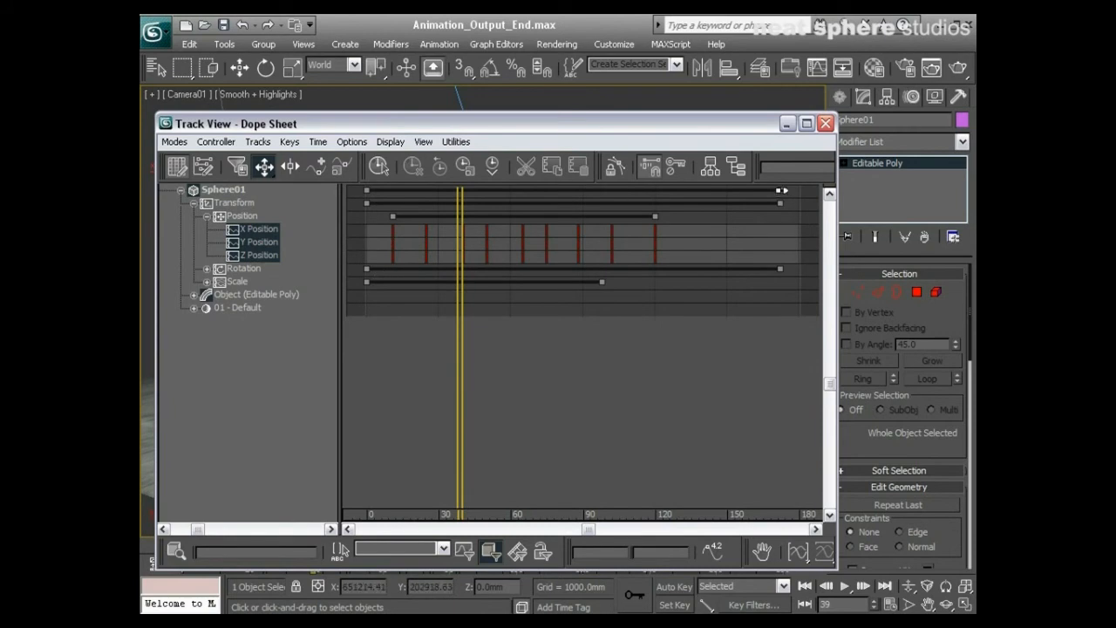
{"action": "left_click_drag", "start_coordinate": [782, 194], "coordinate": [590, 192]}
{"action": "left_click", "coordinate": [787, 123]}
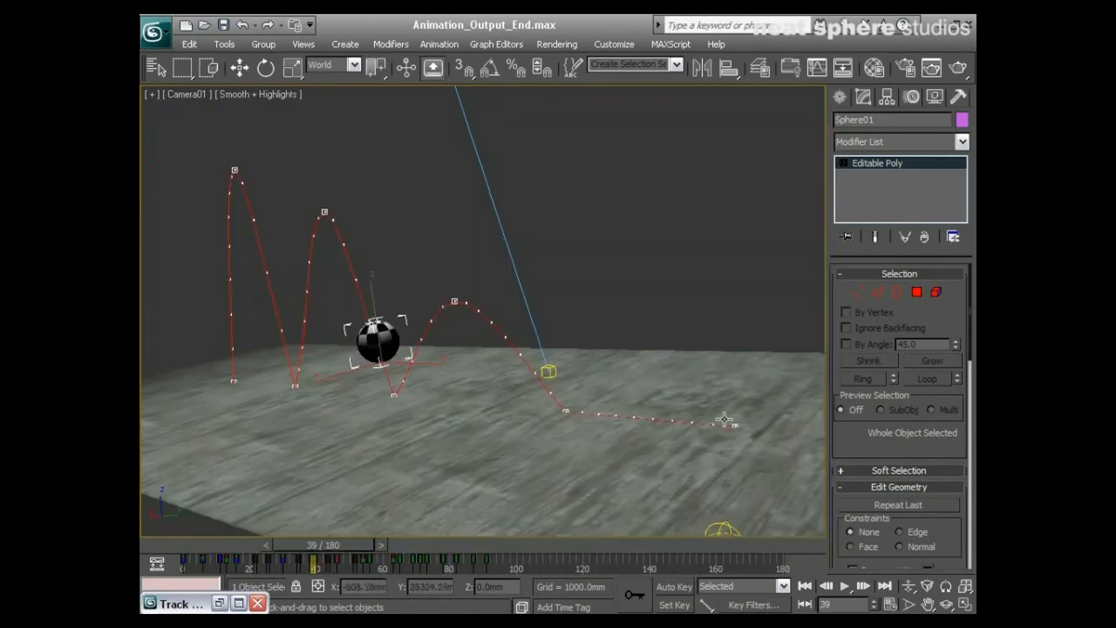
Play the compressed ball animation from the first frame in the camera view, and stop it.
{"action": "left_click", "coordinate": [804, 586]}
{"action": "left_click", "coordinate": [844, 586]}
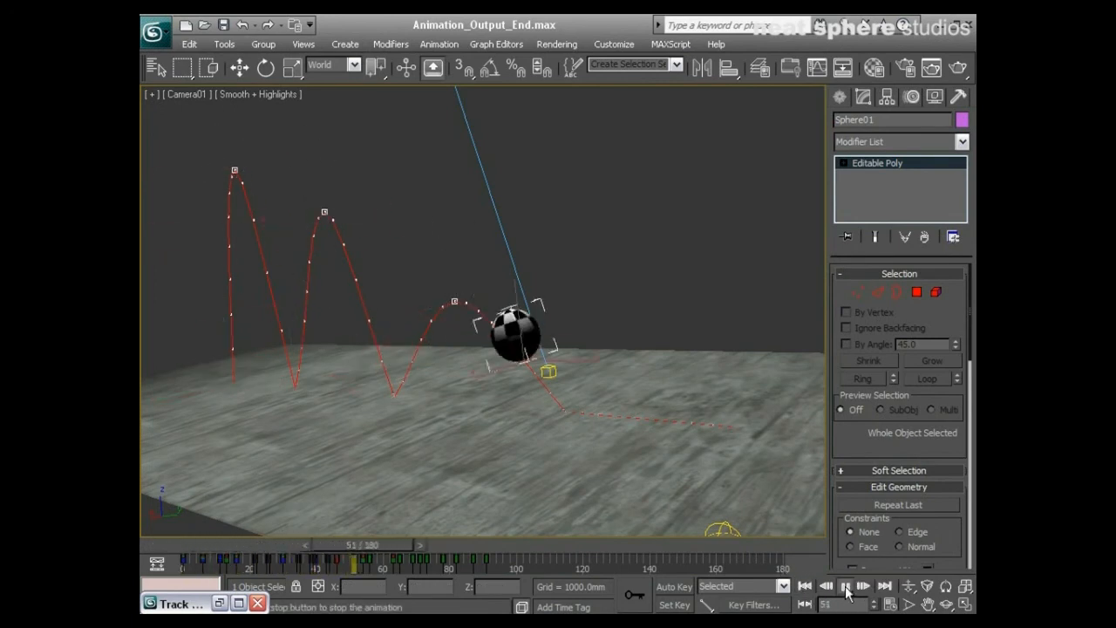
{"action": "left_click", "coordinate": [845, 586]}
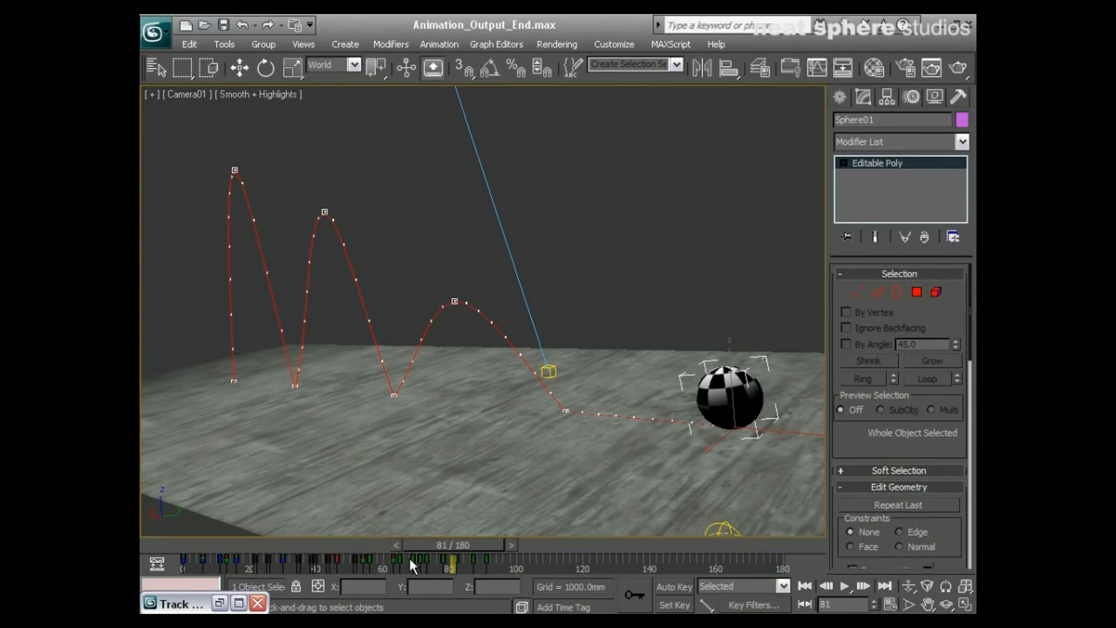
Restore the Dope Sheet, stretch the Sphere01 animation range to end just past frame 180, and minimize Track View again.
{"action": "left_click", "coordinate": [219, 603]}
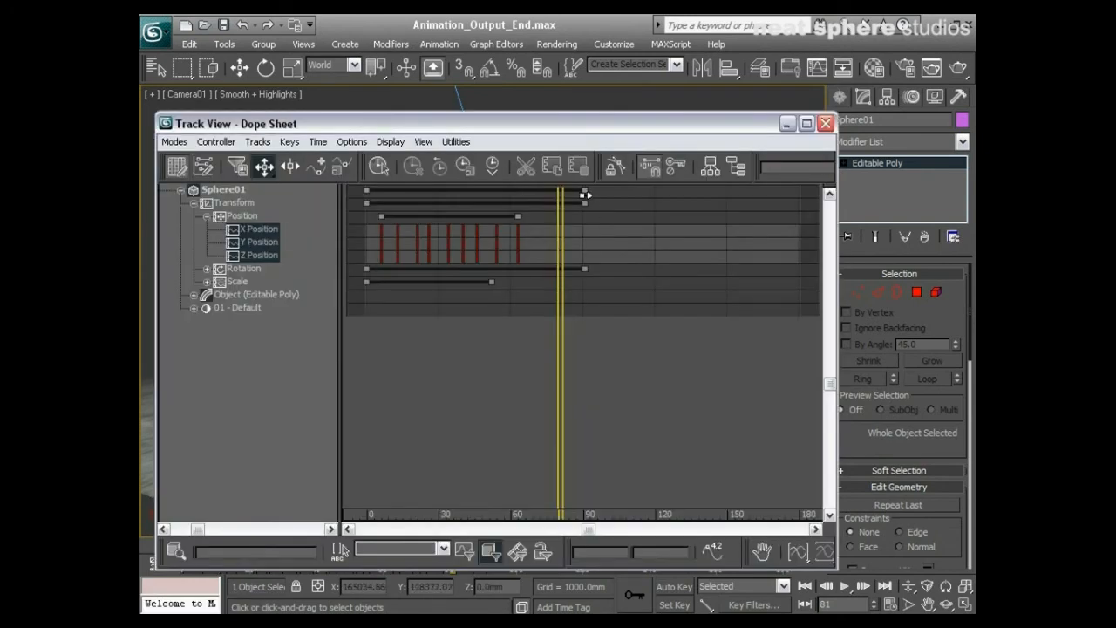
{"action": "left_click_drag", "start_coordinate": [584, 192], "coordinate": [802, 201]}
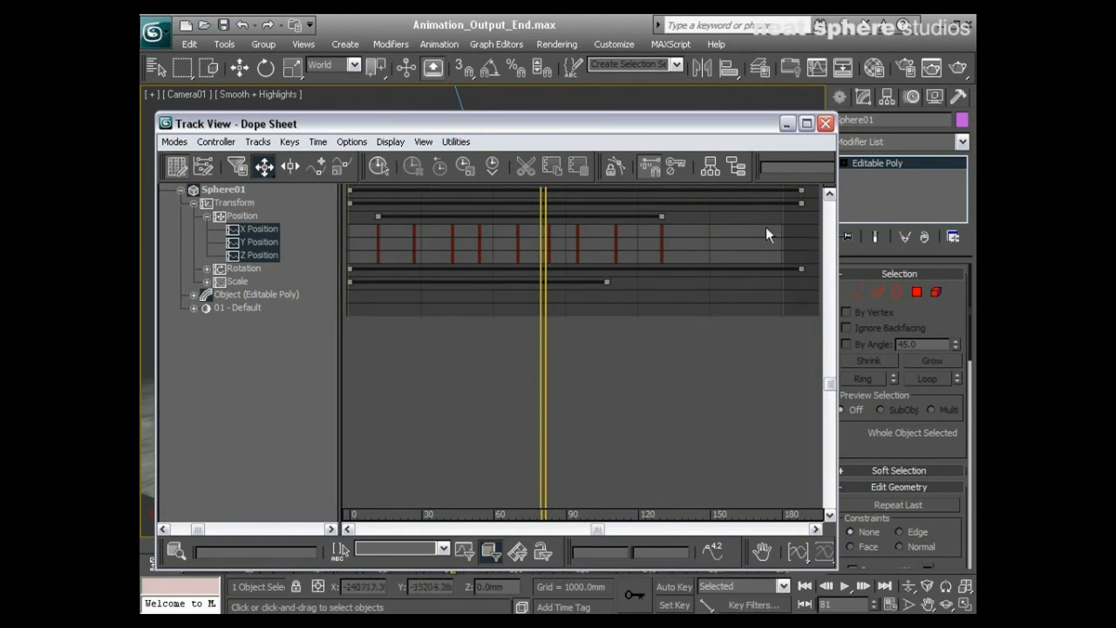
{"action": "left_click", "coordinate": [787, 123]}
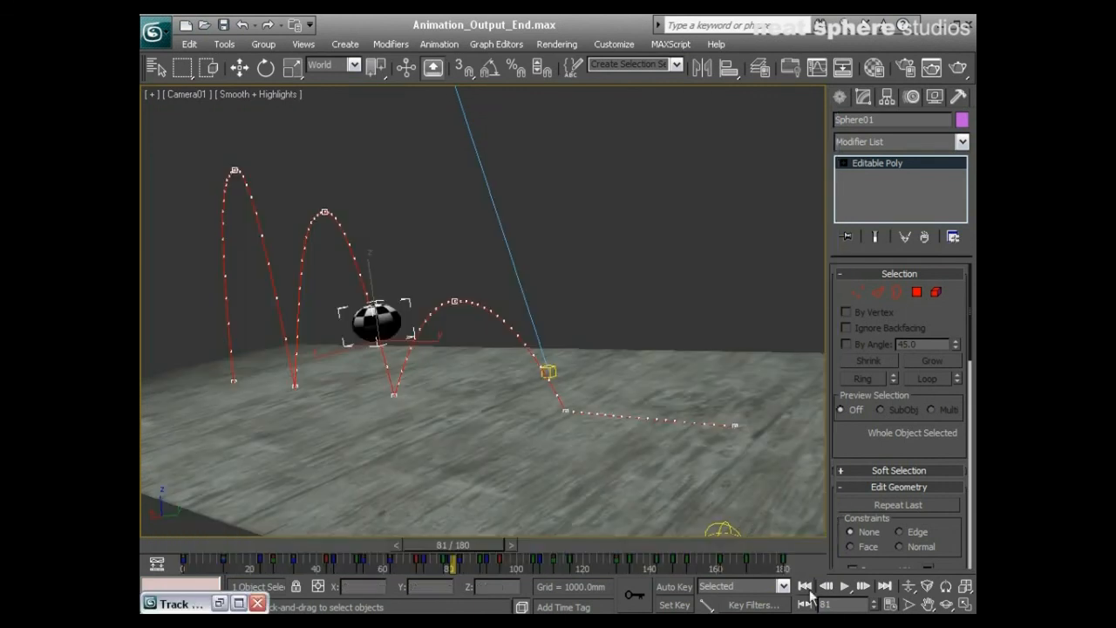
Play the stretched ball animation from frame 0 to review its slower timing, stop it and return to frame 0.
{"action": "left_click", "coordinate": [805, 586]}
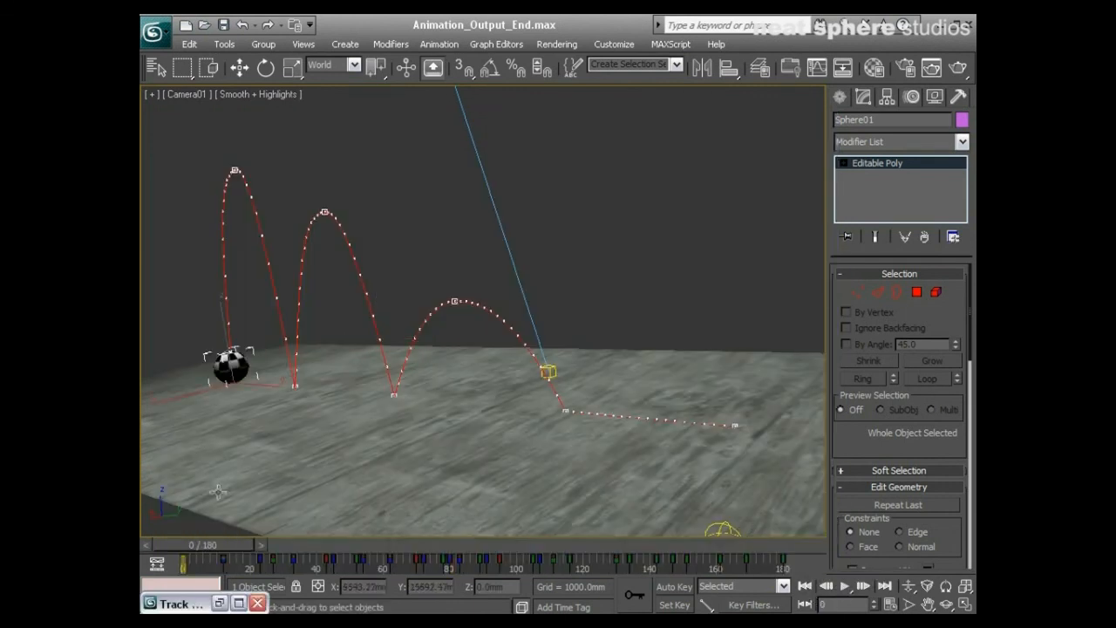
{"action": "left_click", "coordinate": [844, 586]}
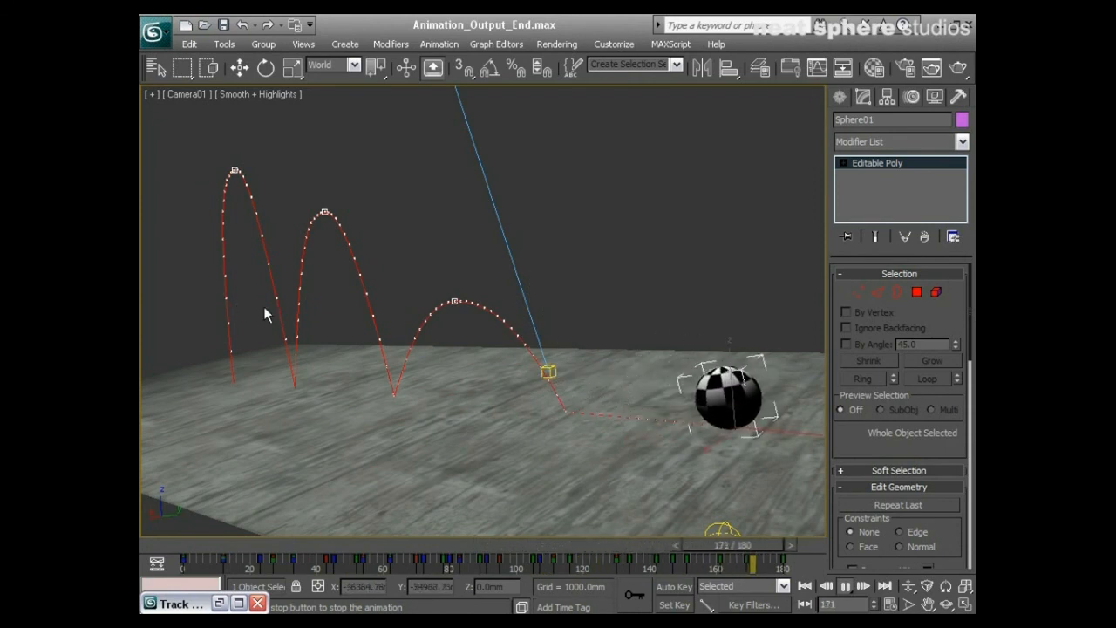
{"action": "left_click", "coordinate": [845, 587]}
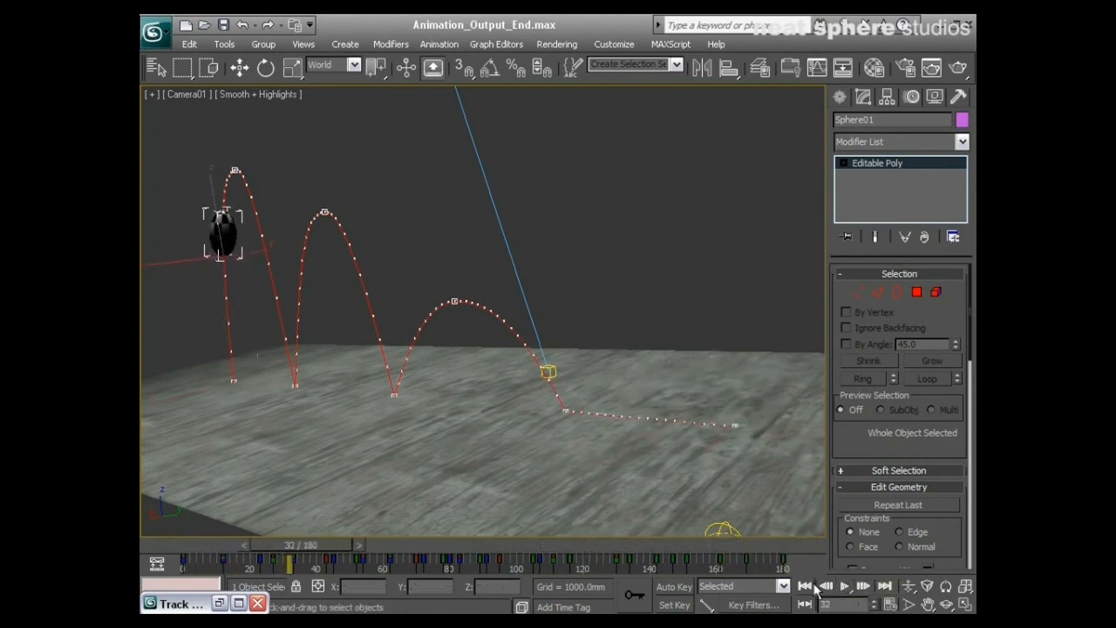
{"action": "left_click", "coordinate": [805, 587]}
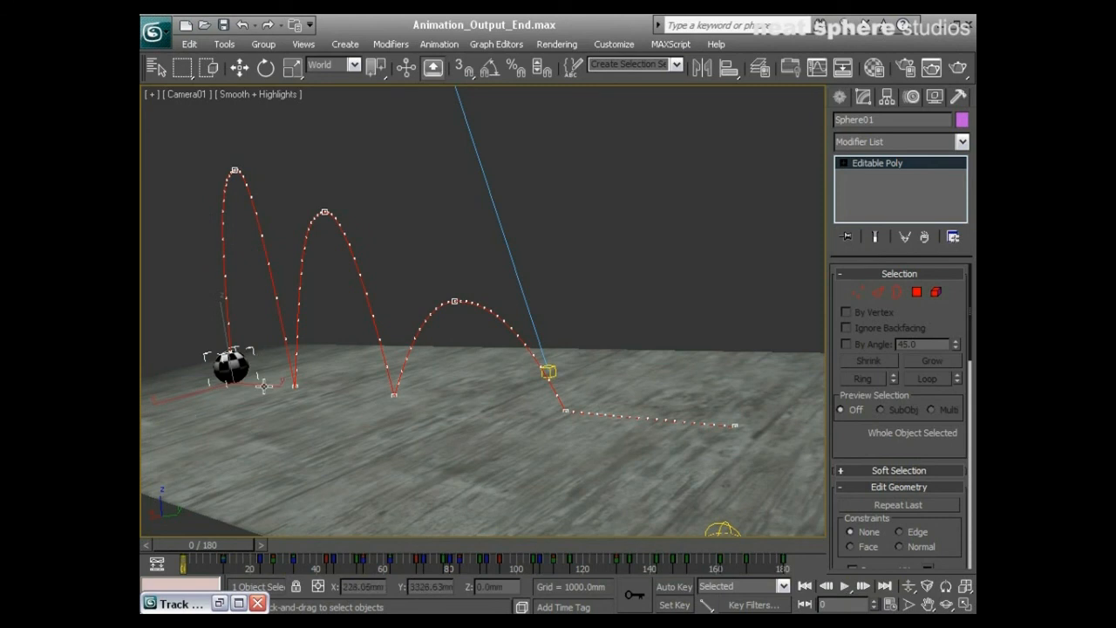